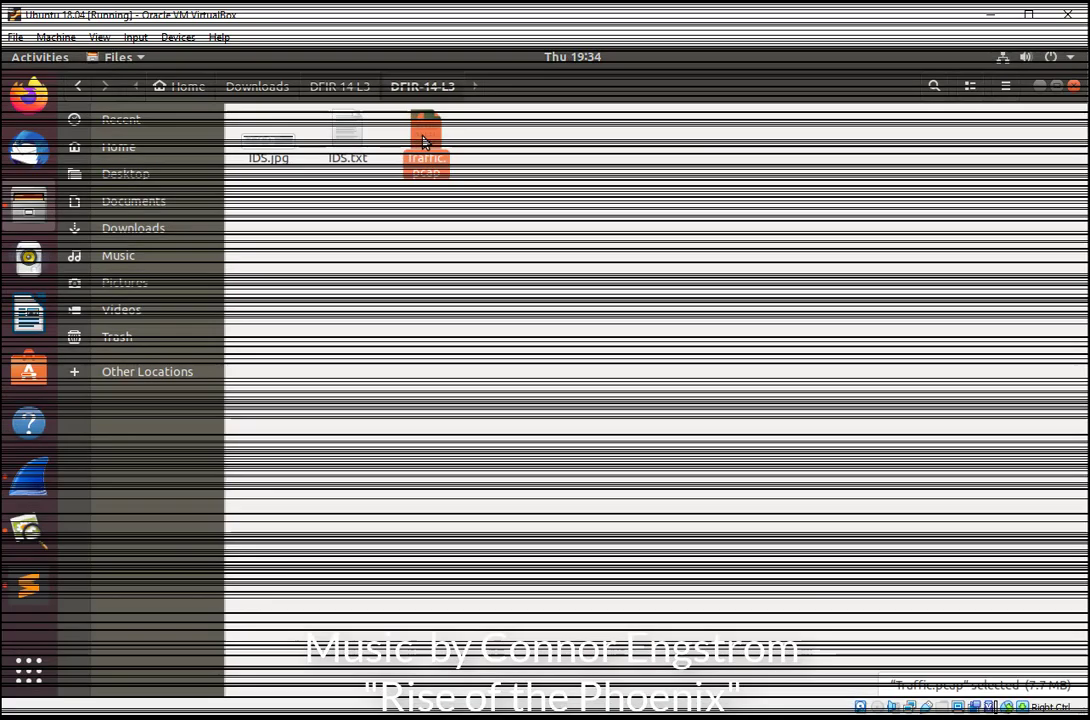
# Open Traffic.pcap in Wireshark and apply the display filter ip.addr==10.22.15.119
pyautogui.rightClick(425, 142)
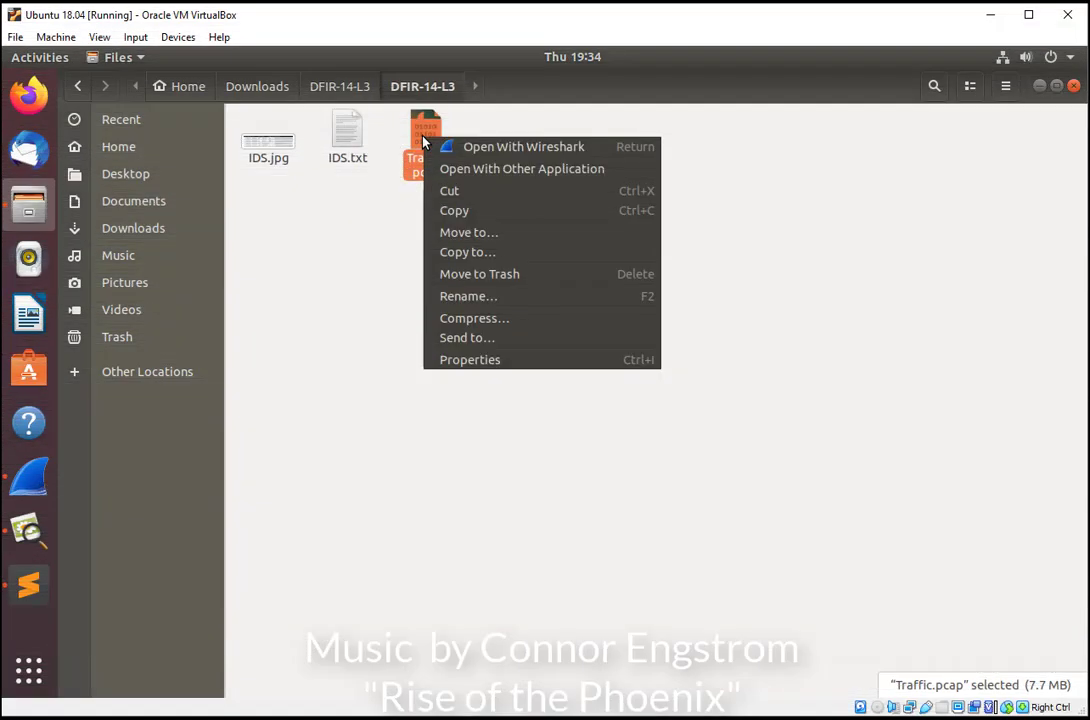
pyautogui.click(505, 148)
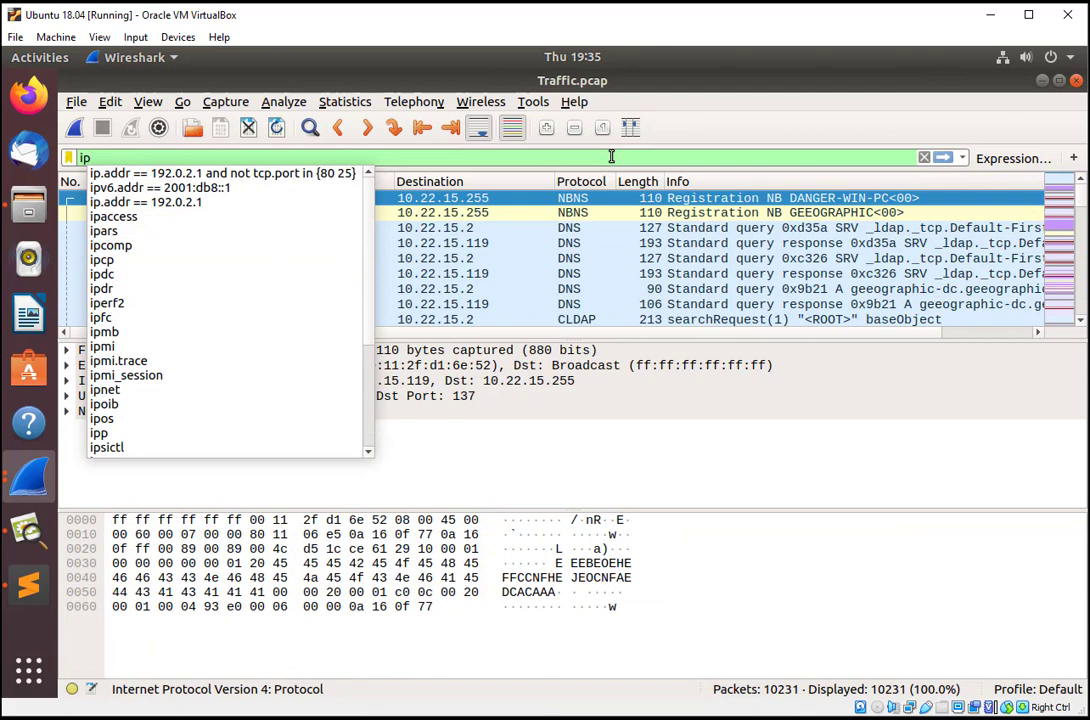
pyautogui.write('.ad')
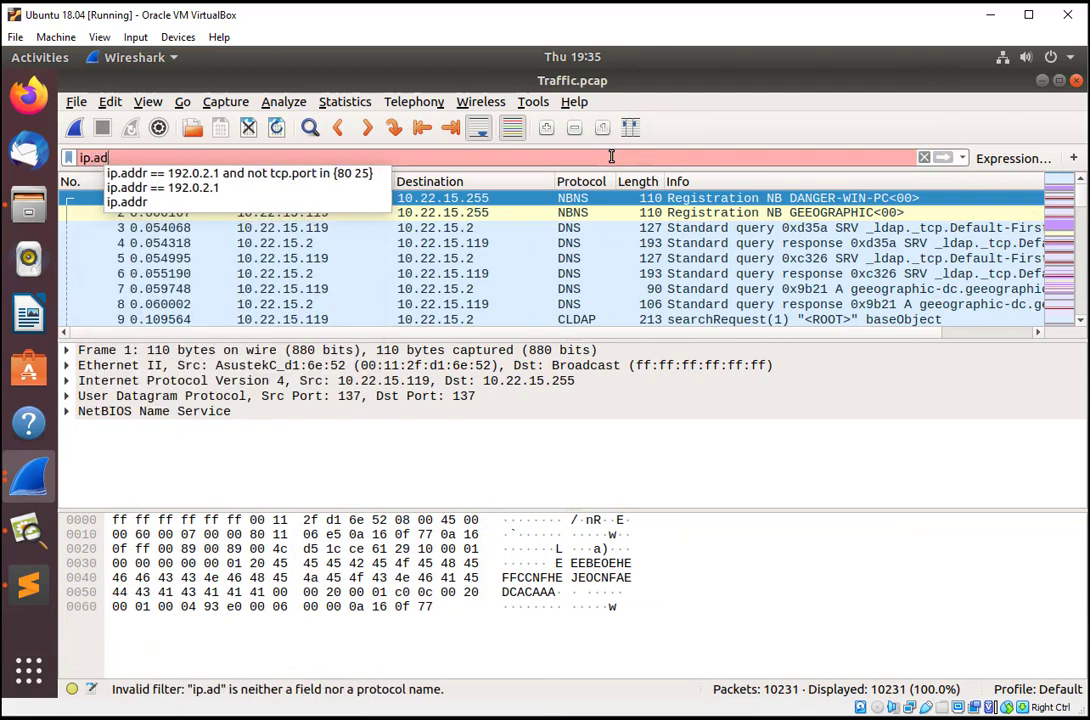
pyautogui.write('dr==')
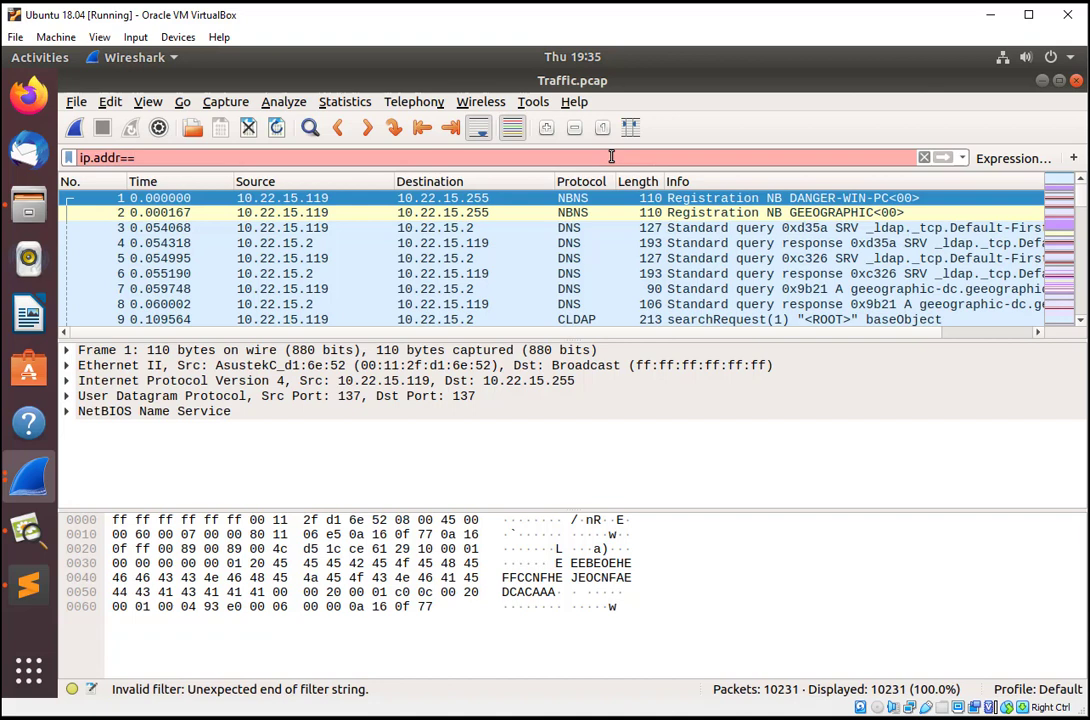
pyautogui.write('10')
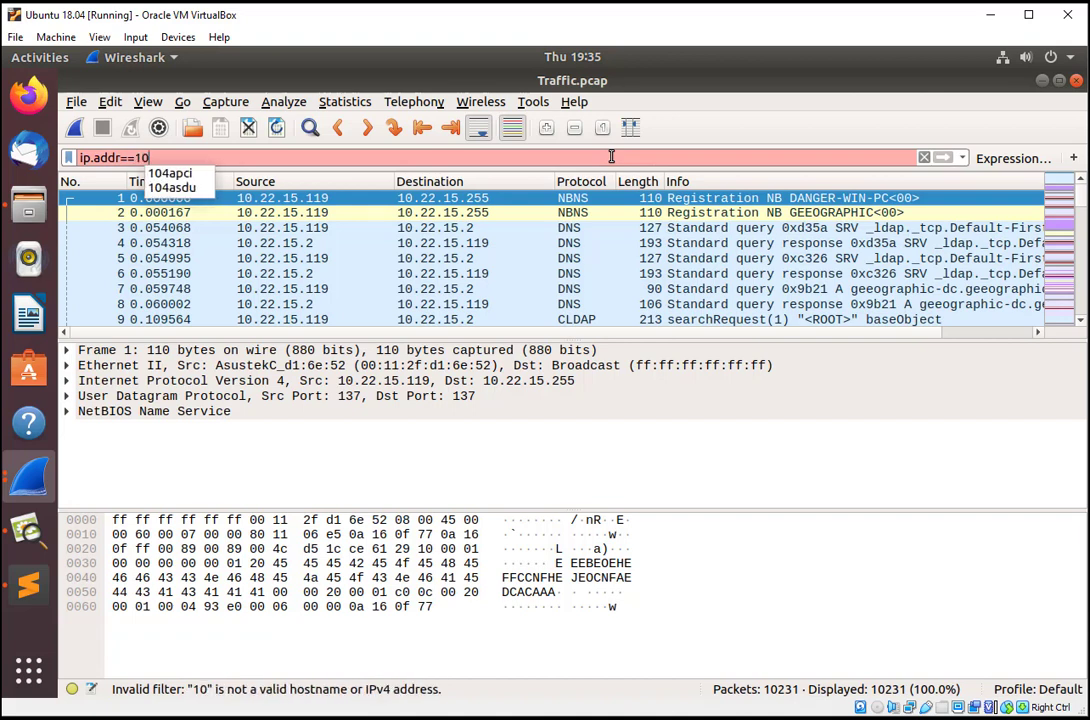
pyautogui.write('.22.')
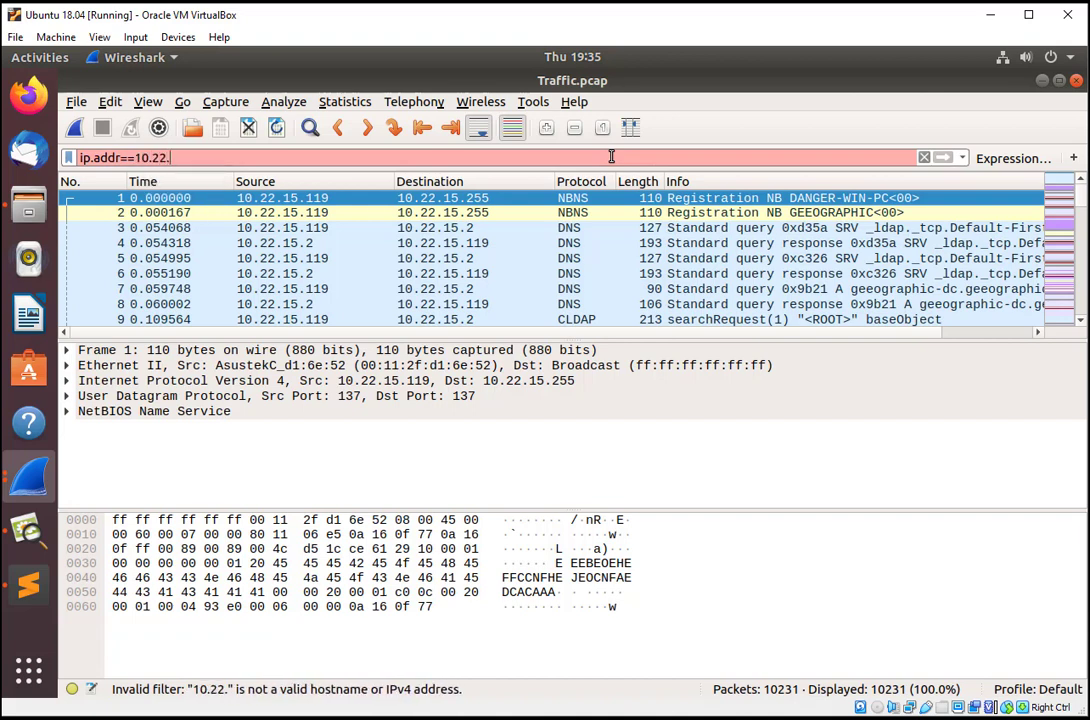
pyautogui.write('15.119')
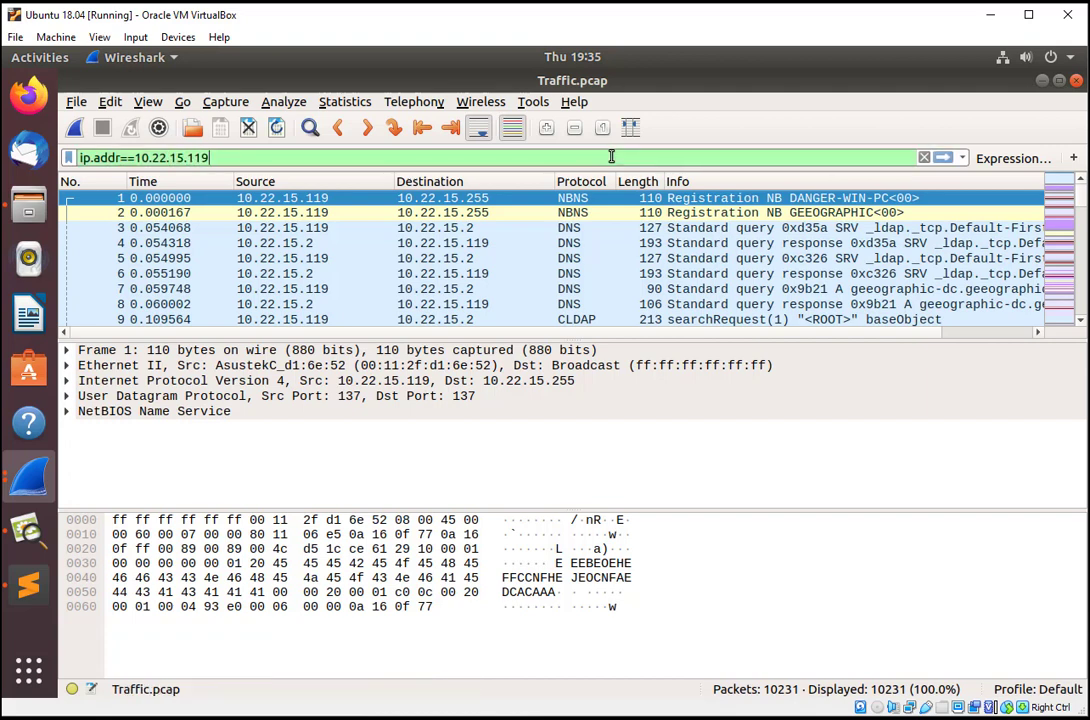
pyautogui.click(942, 158)
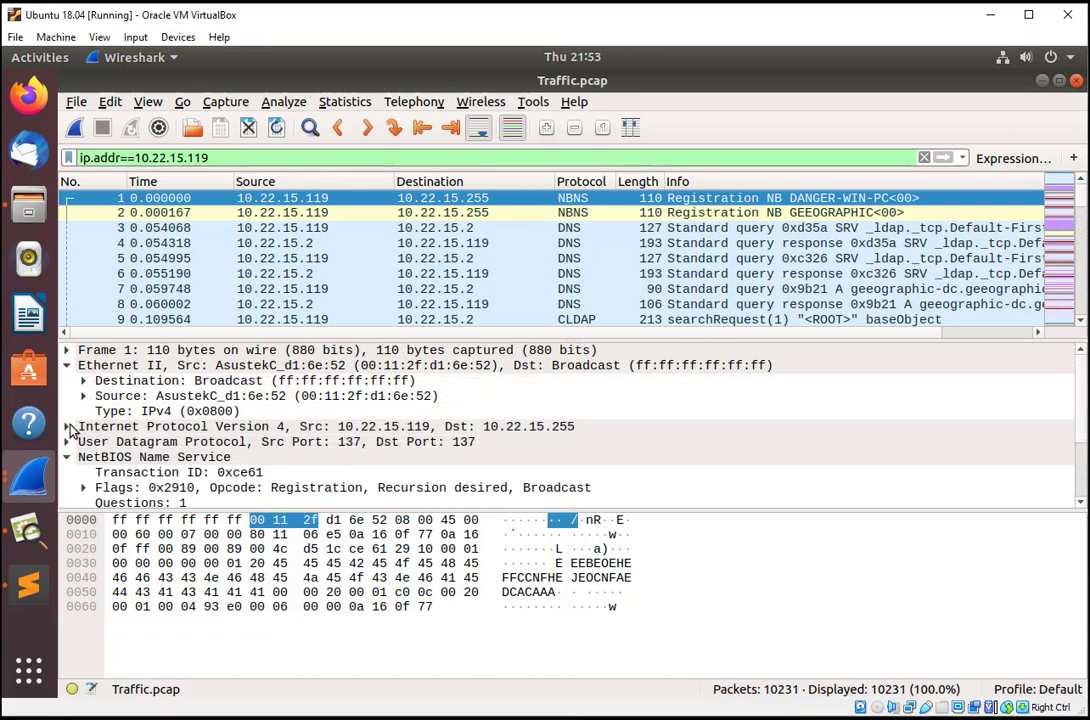
# Expand the Internet Protocol Version 4 and User Datagram Protocol sections of packet 1 and examine their fields
pyautogui.click(68, 427)
pyautogui.scroll(-3, 155, 415)
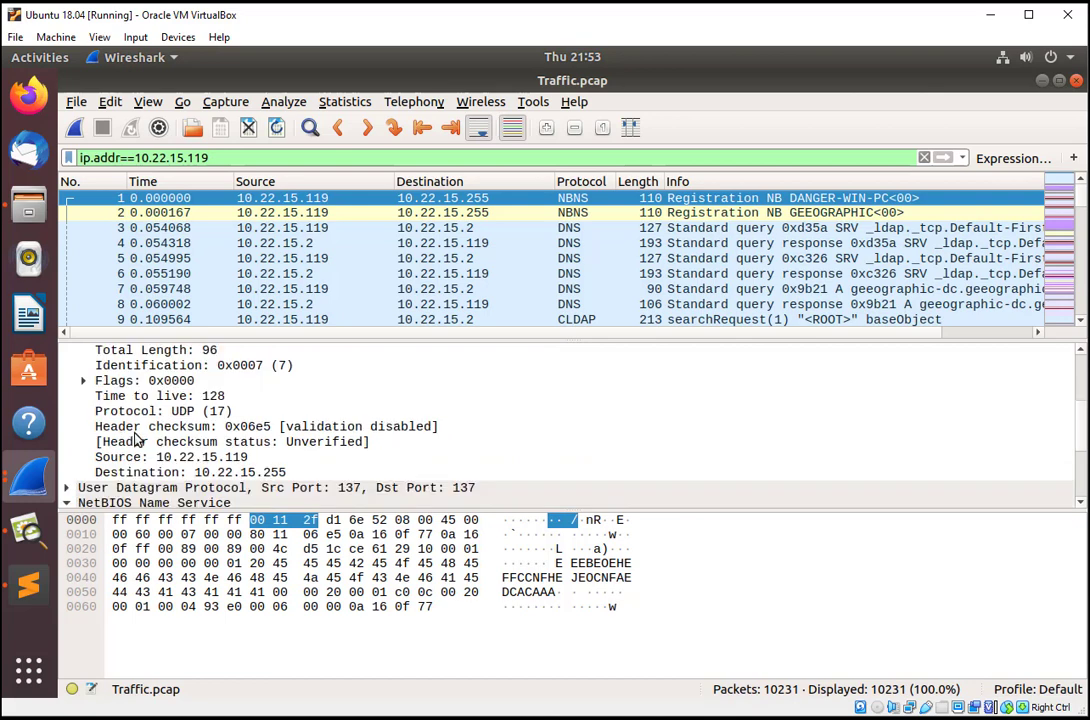
pyautogui.click(67, 487)
pyautogui.scroll(-1, 228, 444)
pyautogui.scroll(-1, 228, 444)
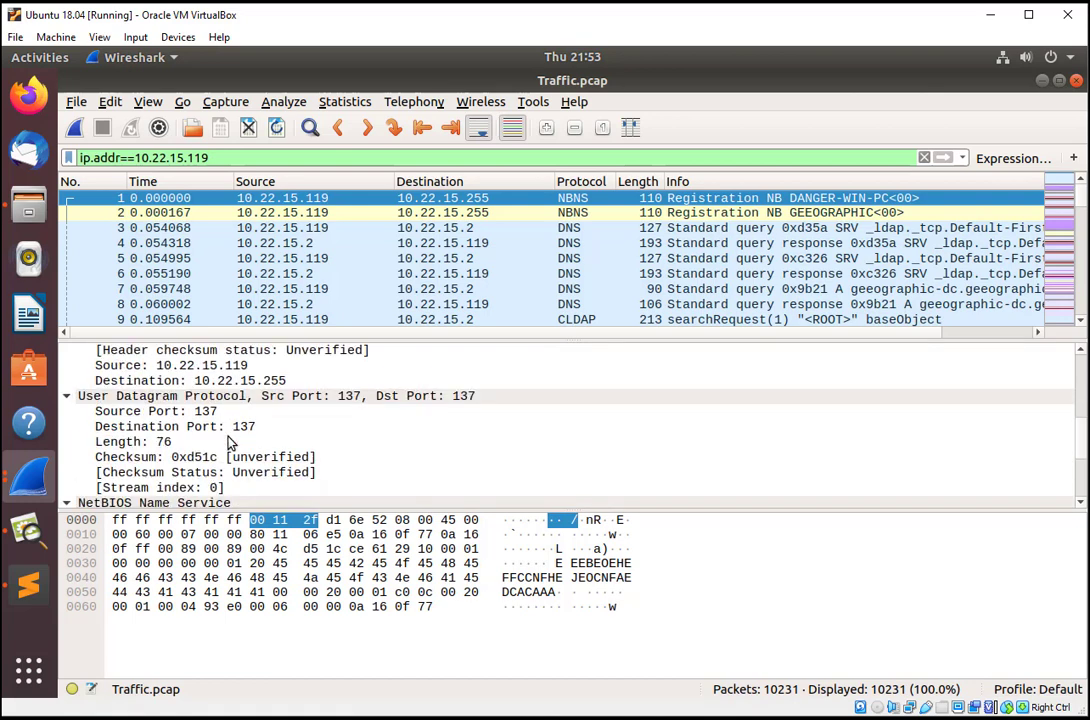
# Expand the DANGER-WIN-PC entry under Queries in packet 1's NetBIOS Name Service section and examine the additional records
pyautogui.scroll(-2, 228, 444)
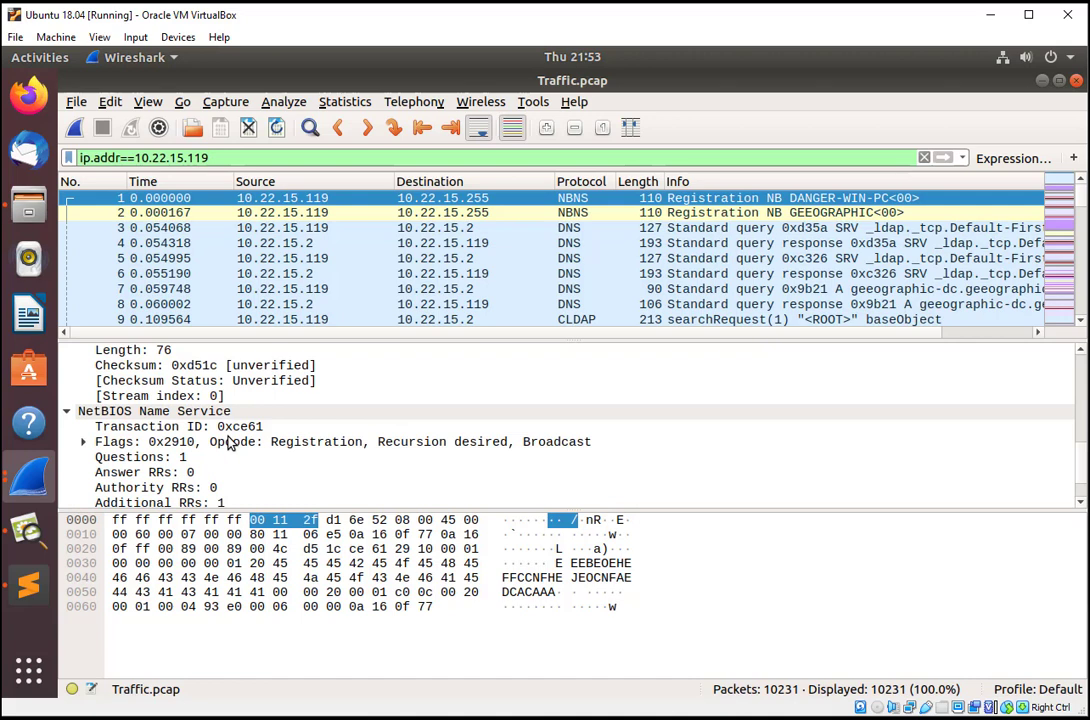
pyautogui.scroll(-1, 228, 444)
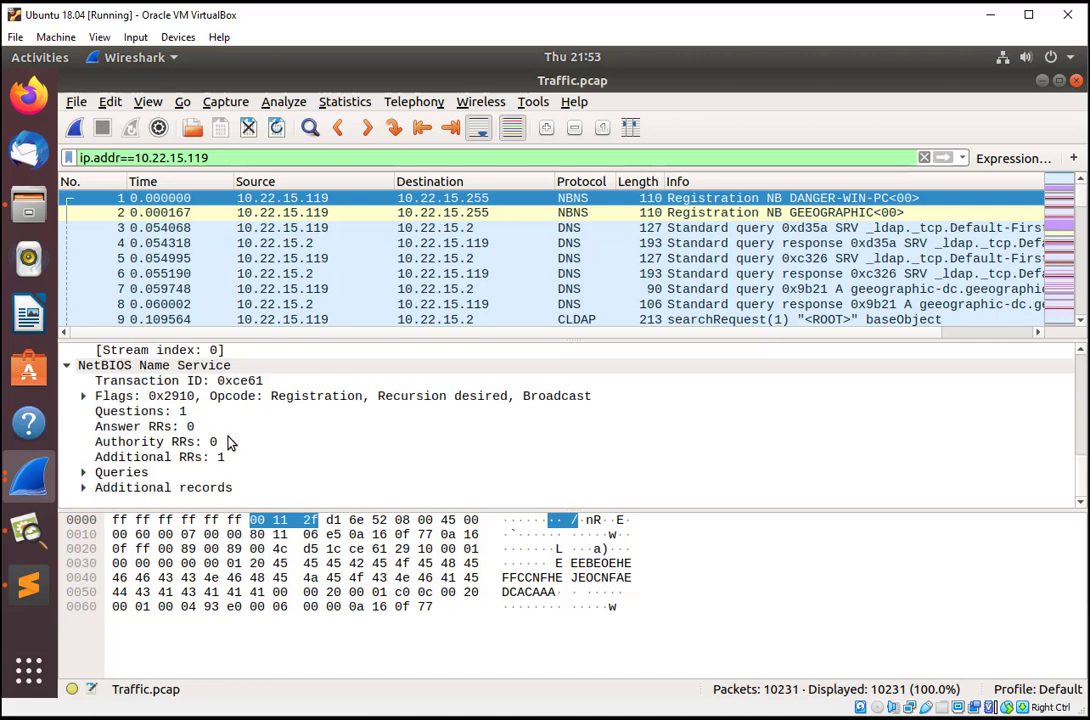
pyautogui.click(108, 398)
pyautogui.click(84, 473)
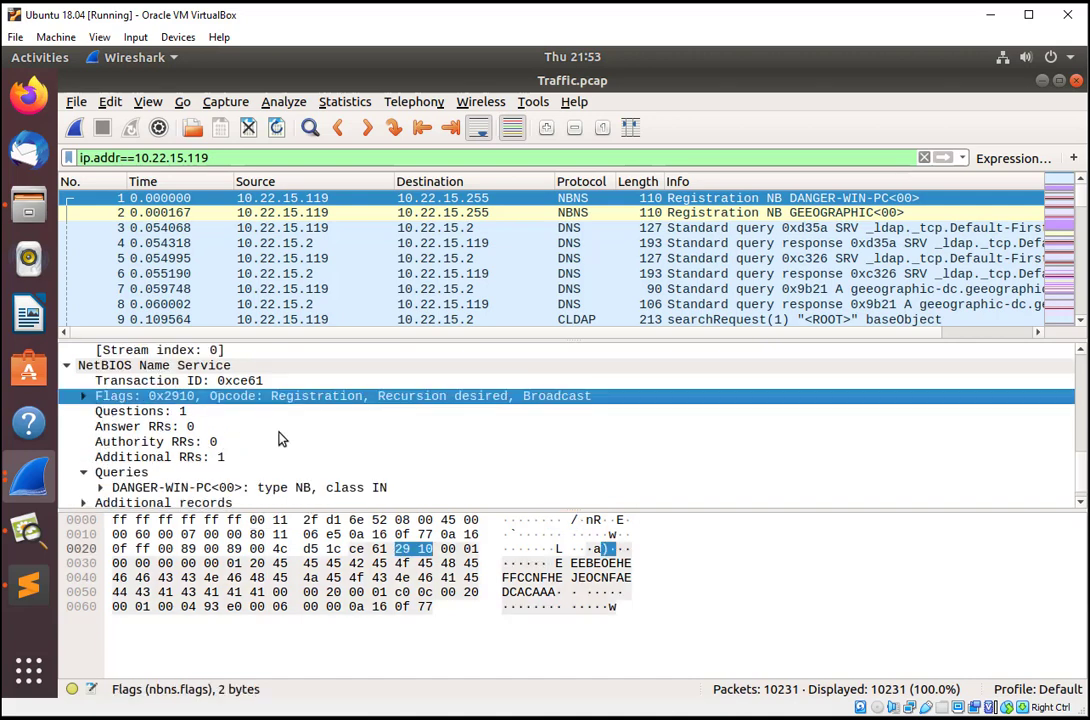
pyautogui.click(127, 488)
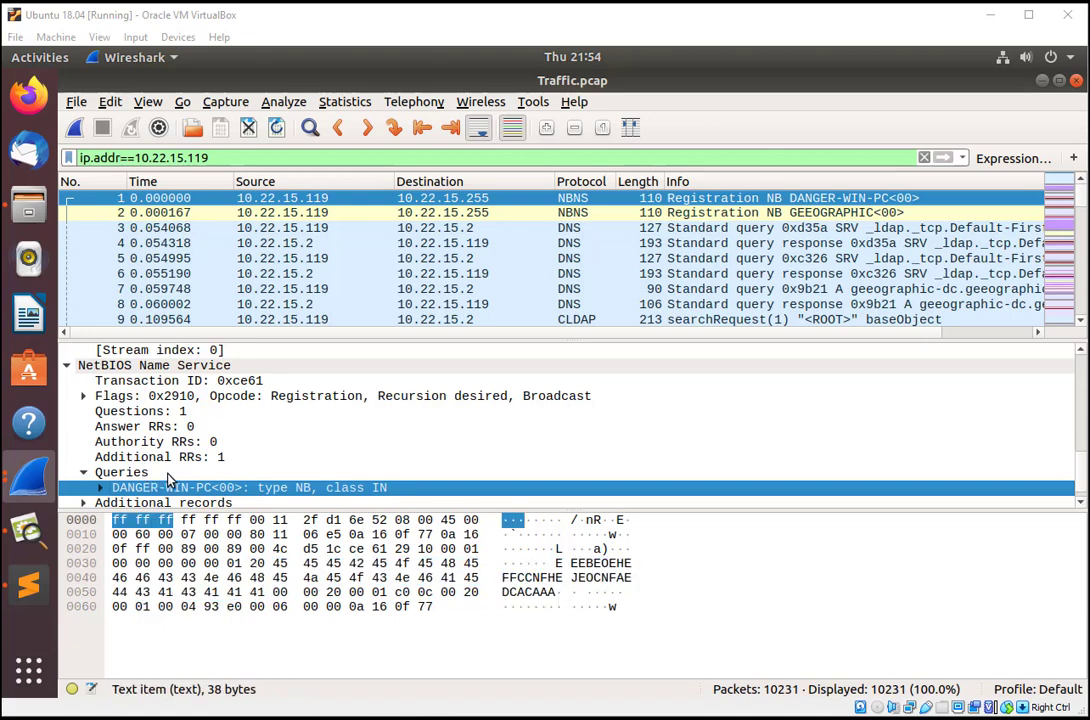
pyautogui.click(101, 490)
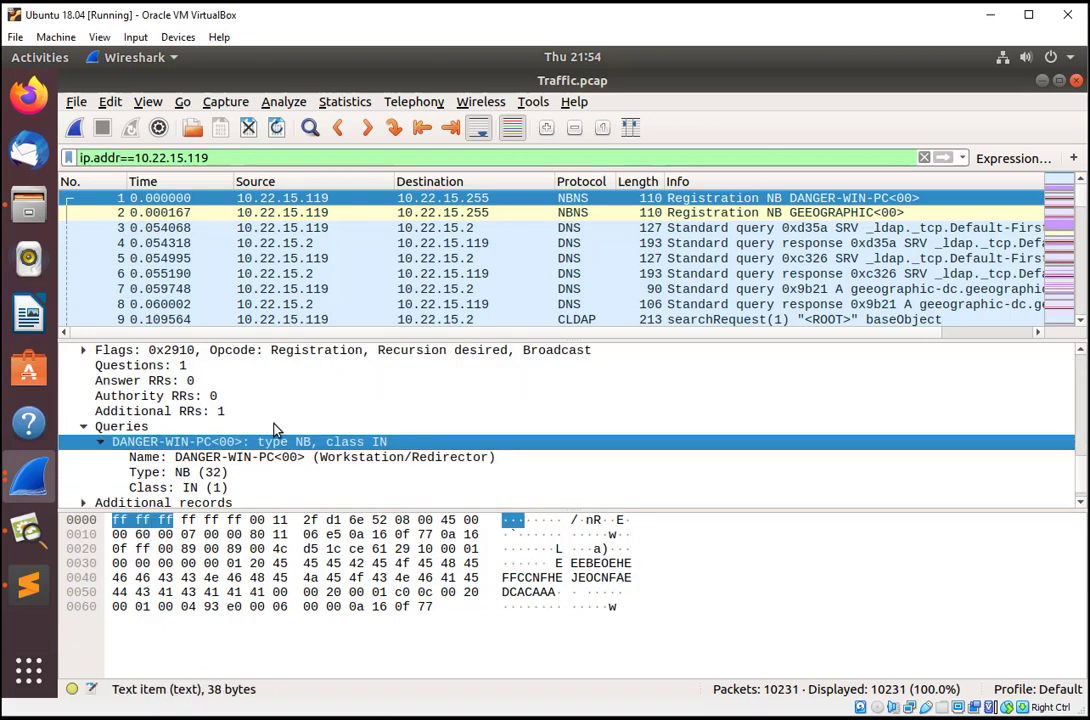
pyautogui.scroll(-4, 277, 429)
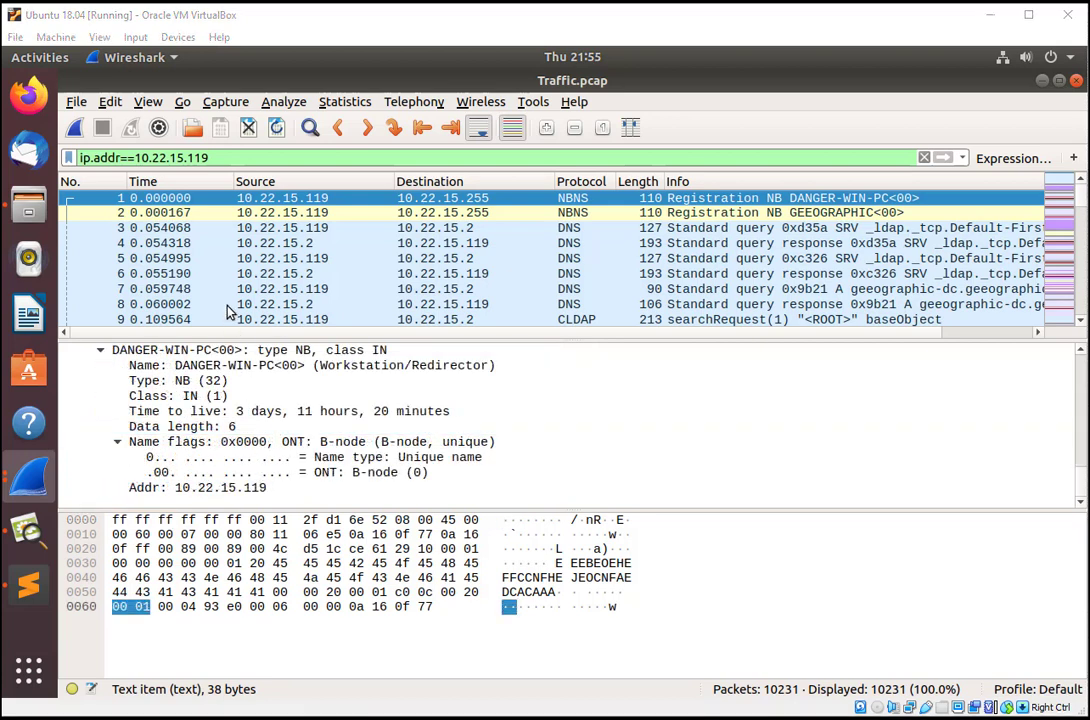
# Open DNS packet 3 in its own window and expand its Domain Name System (query) section
pyautogui.click(183, 229)
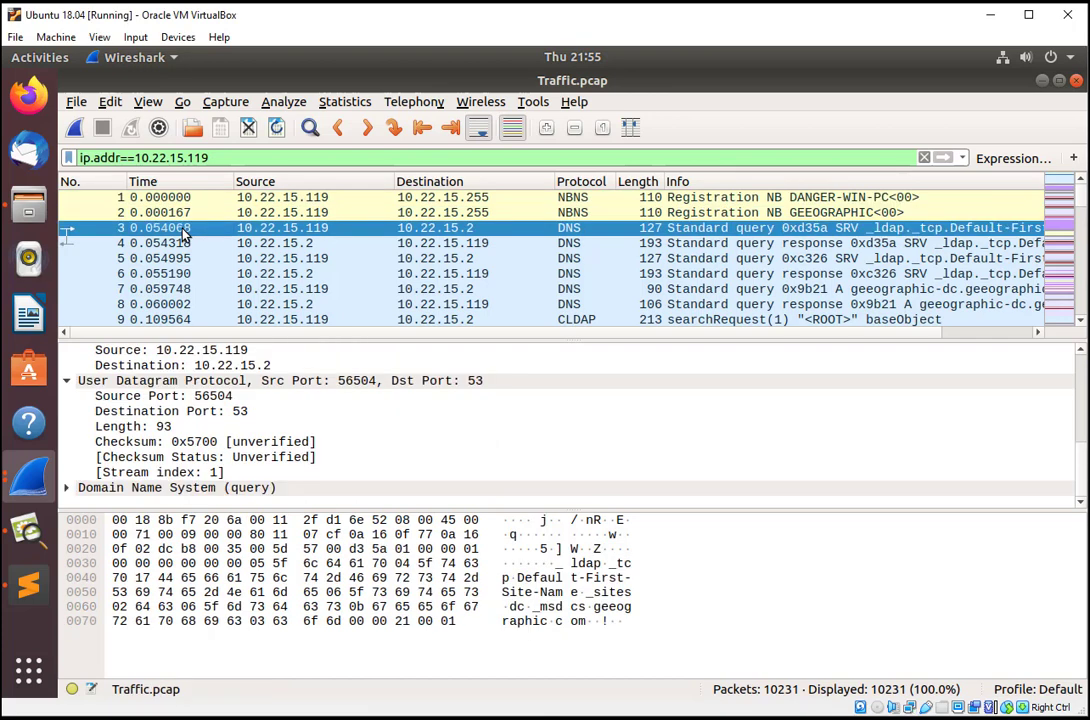
pyautogui.doubleClick(183, 233)
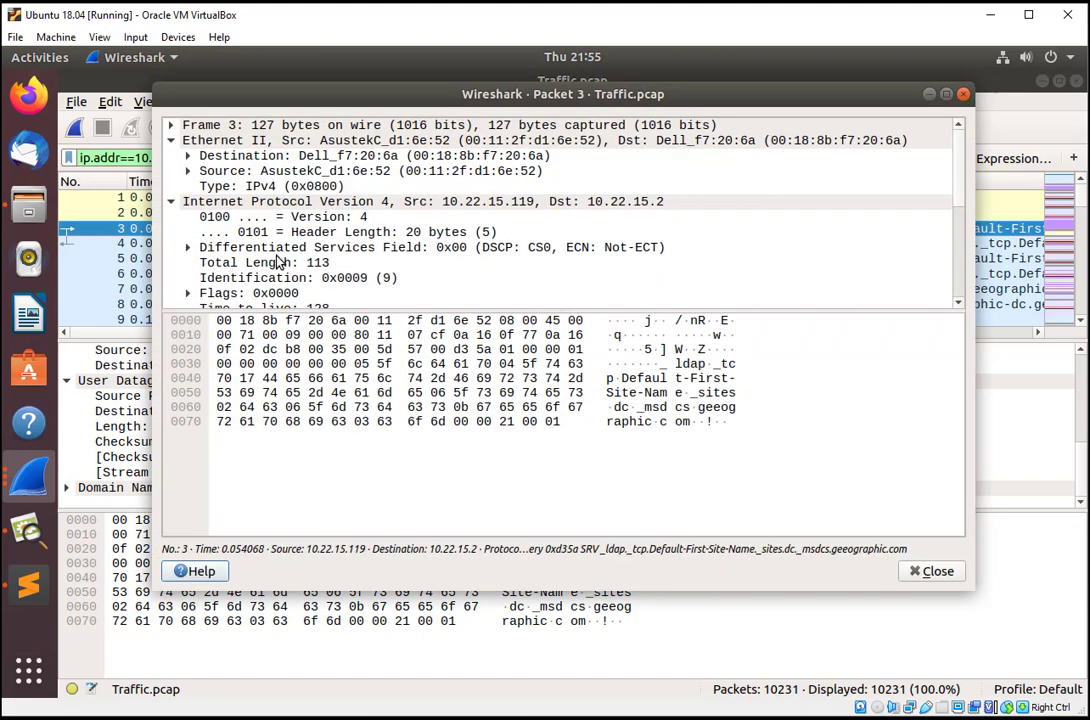
pyautogui.scroll(-1, 278, 260)
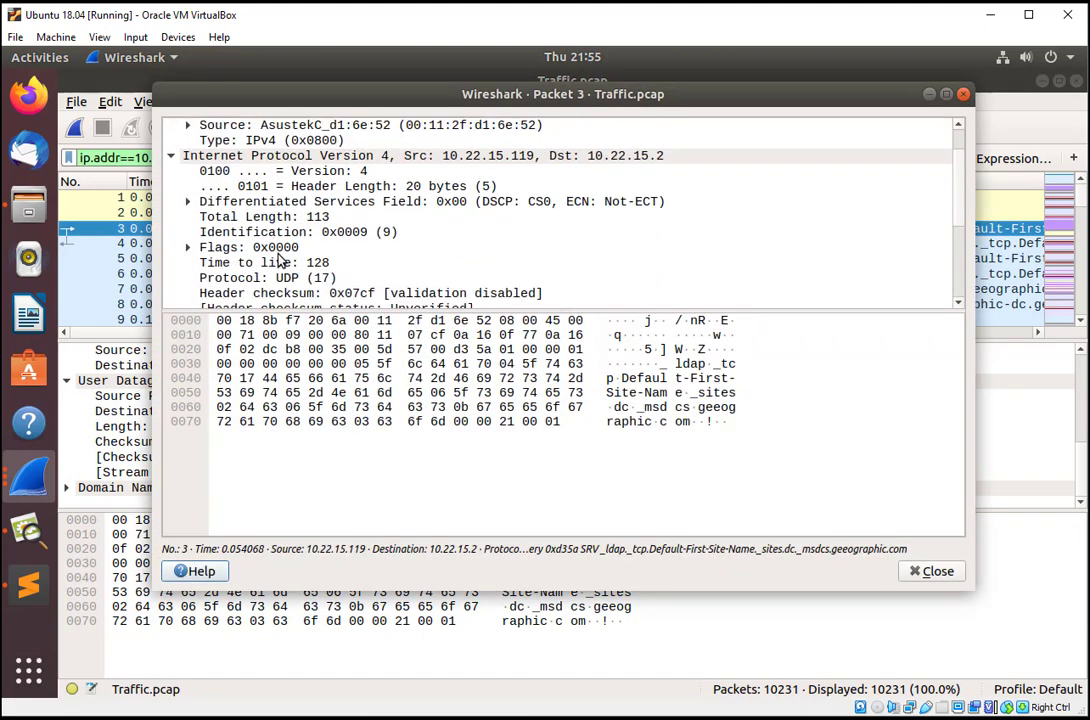
pyautogui.scroll(-2, 280, 259)
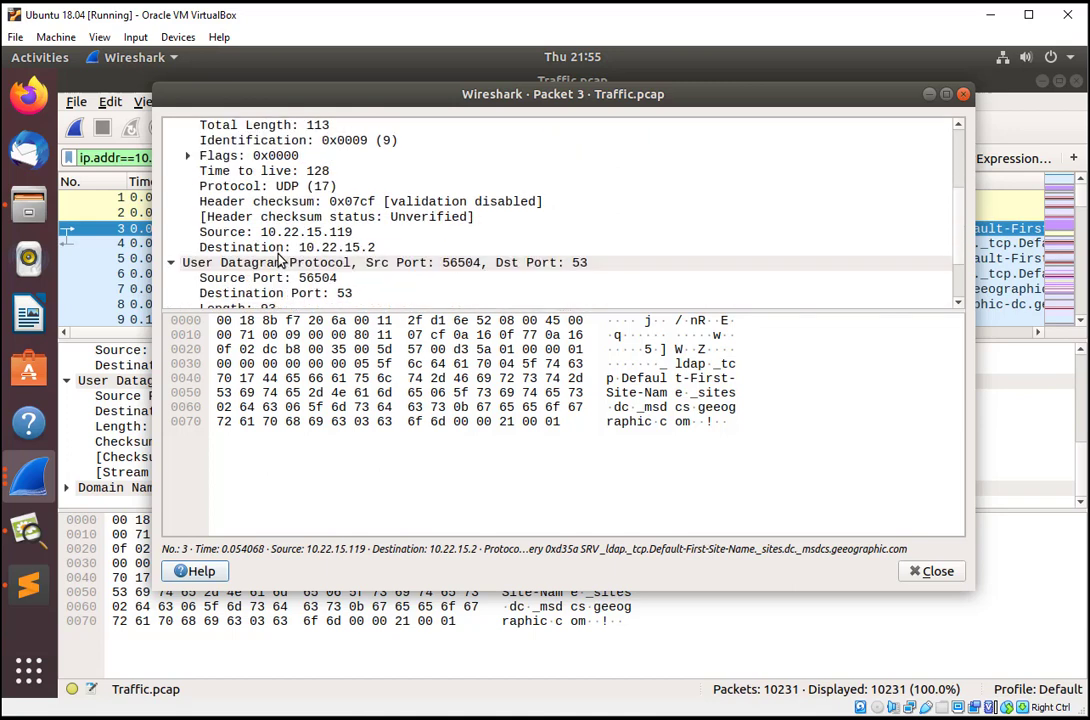
pyautogui.scroll(-1, 278, 259)
pyautogui.scroll(-1, 278, 259)
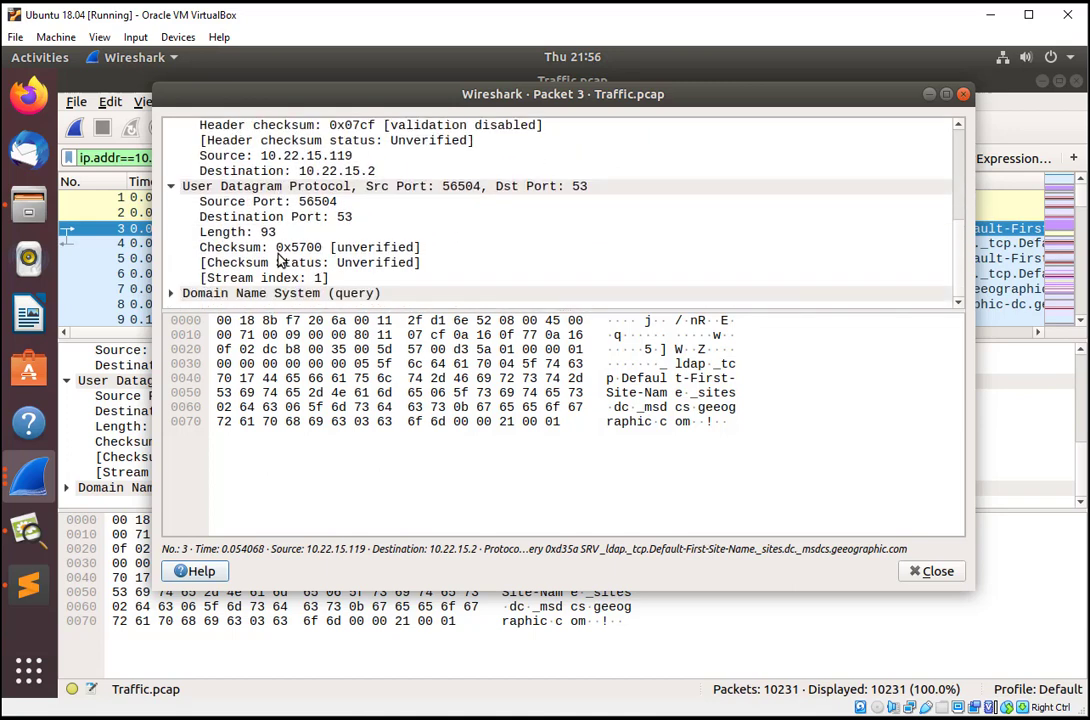
pyautogui.click(172, 293)
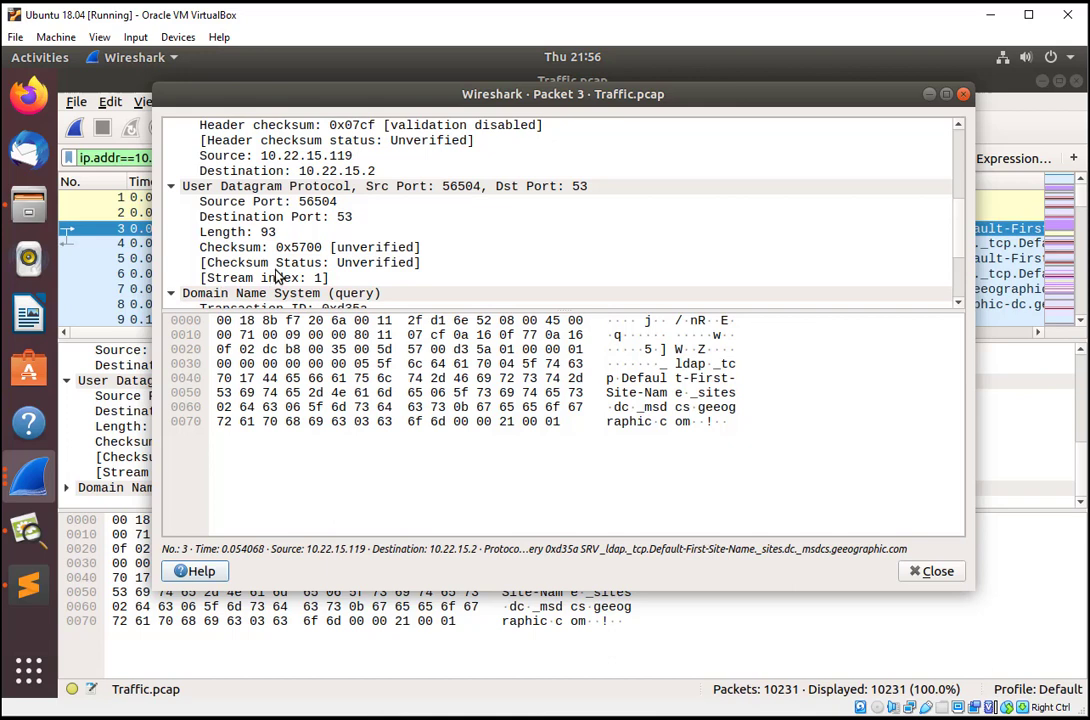
# Expand the DNS Queries of packet 3, select the geeographic.com SRV query to examine its domain, and close the packet window
pyautogui.scroll(-3, 278, 277)
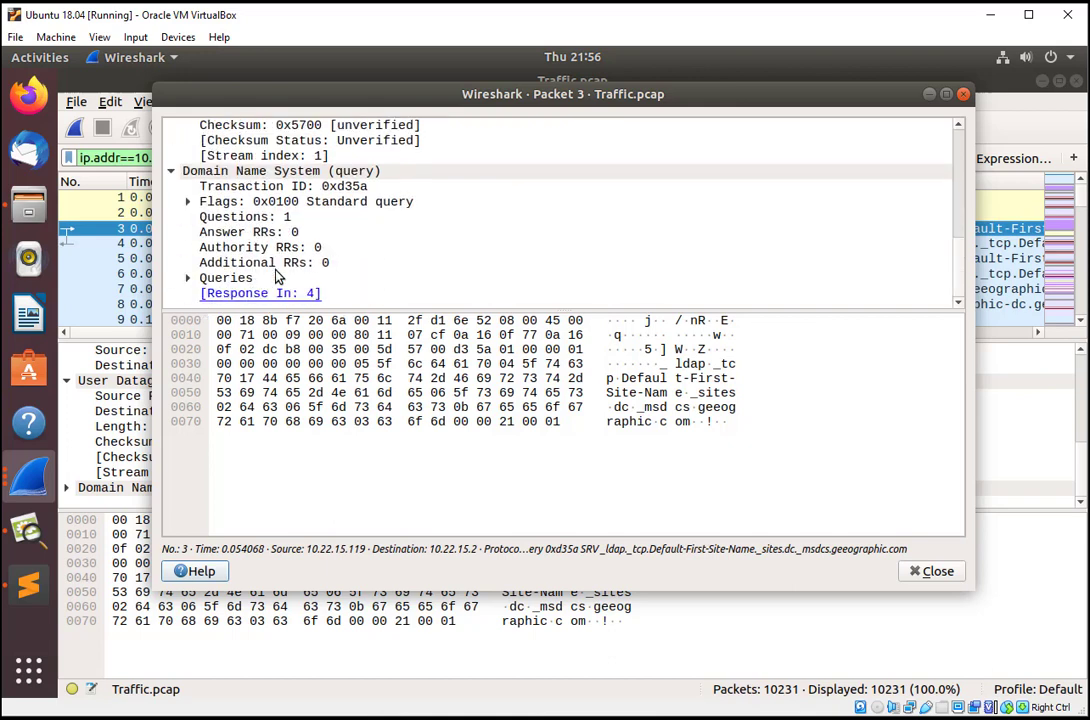
pyautogui.click(189, 278)
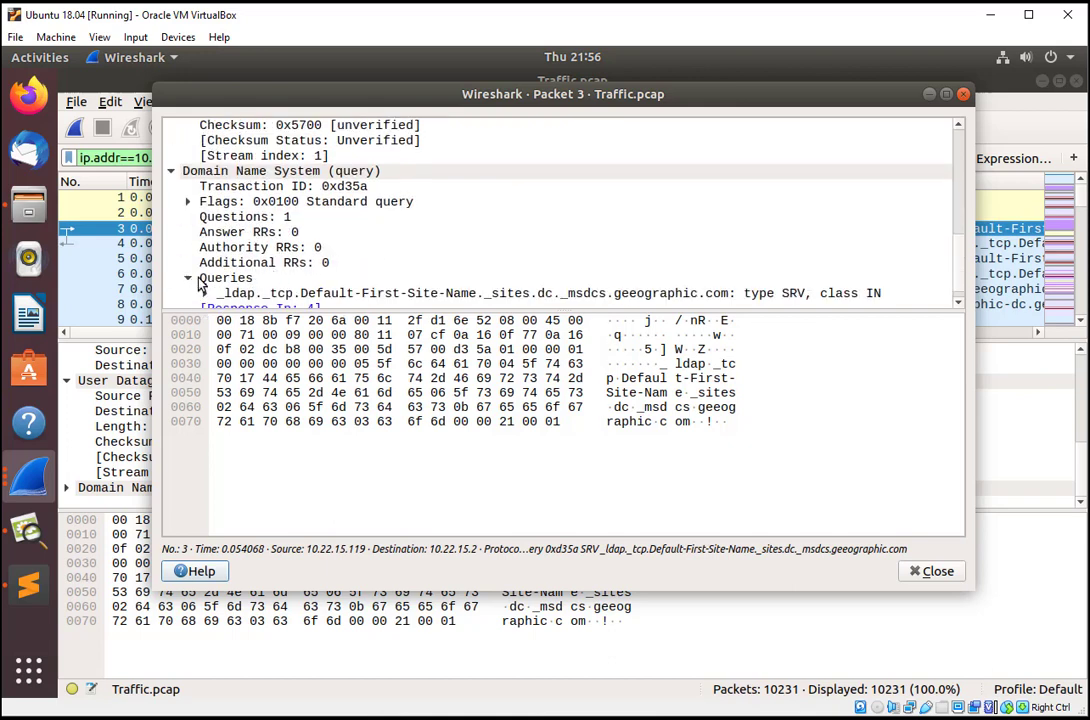
pyautogui.scroll(-1, 204, 265)
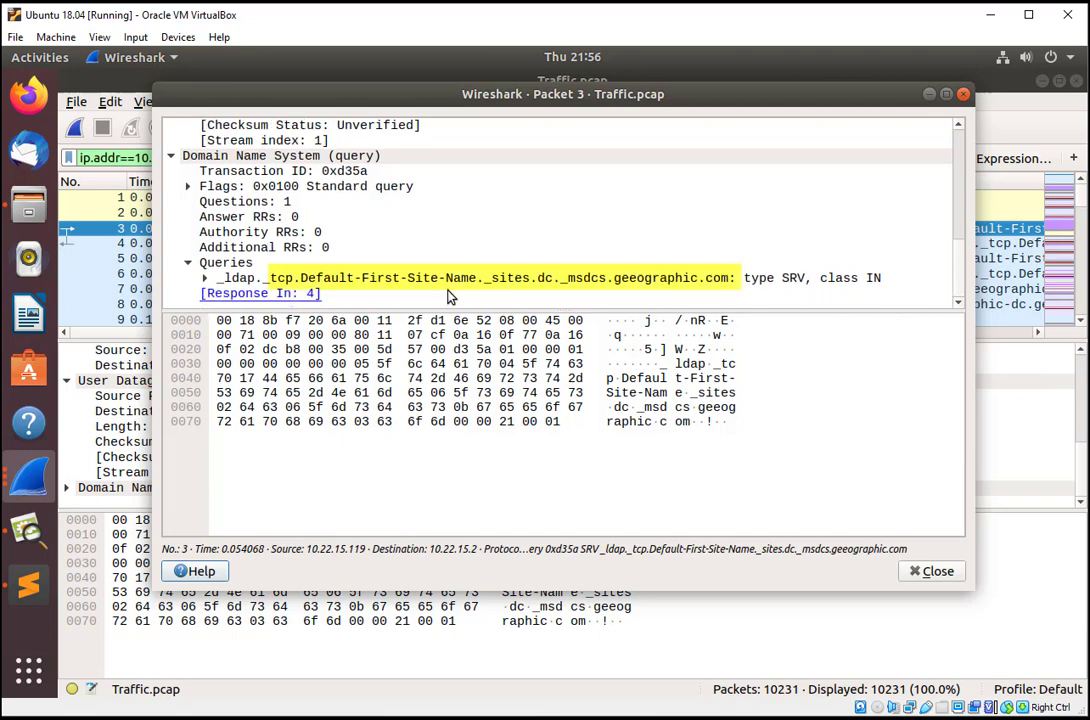
pyautogui.click(613, 285)
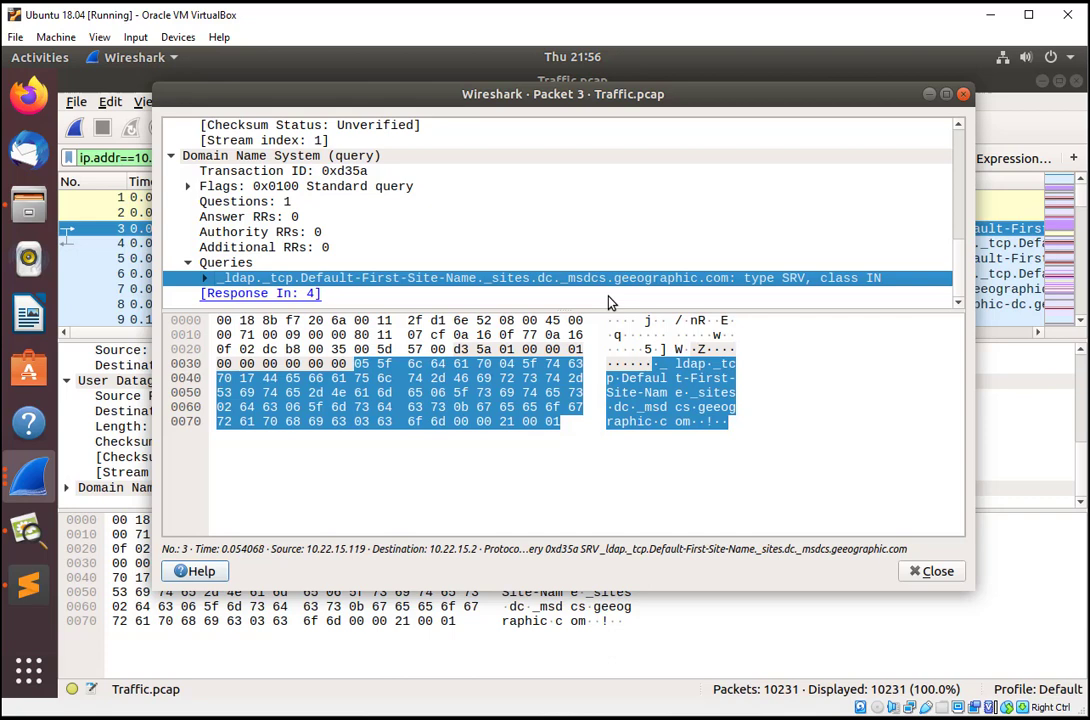
pyautogui.click(930, 573)
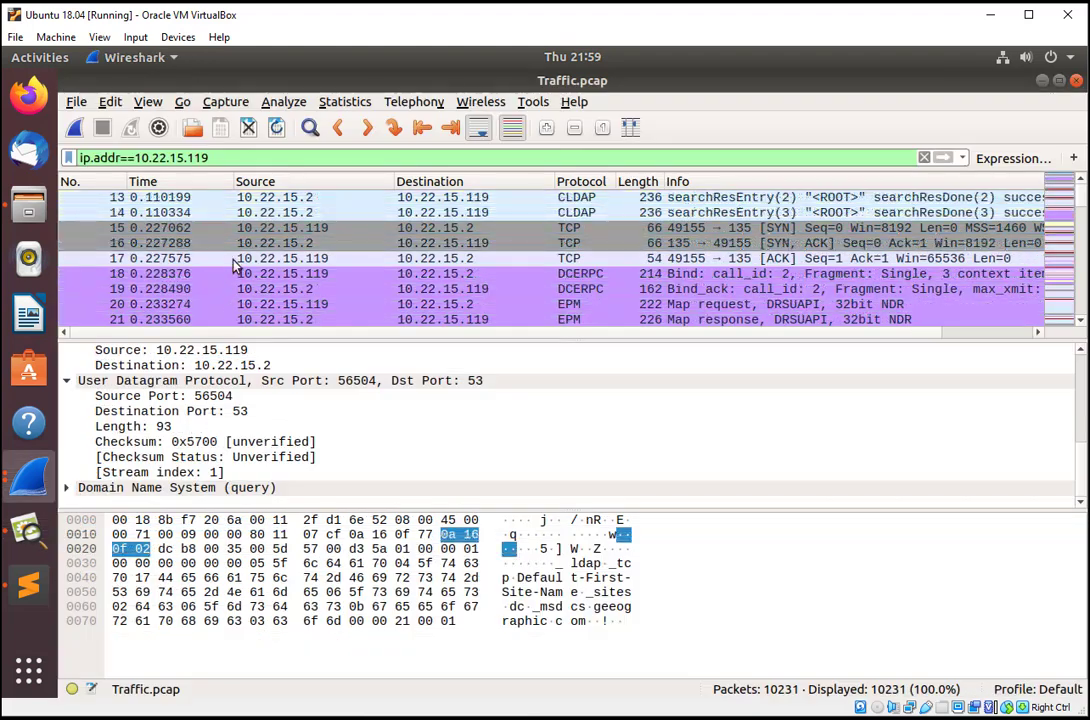
# Change the display filter to ip.addr==46.29.160.132 and apply it
pyautogui.click(244, 160)
pyautogui.press('BackSpace')
pyautogui.press('BackSpace')
pyautogui.press('BackSpace')
pyautogui.press('BackSpace')
pyautogui.press('BackSpace')
pyautogui.press('BackSpace')
pyautogui.press('BackSpace')
pyautogui.press('BackSpace')
pyautogui.press('BackSpace')
pyautogui.press('BackSpace')
pyautogui.press('BackSpace')
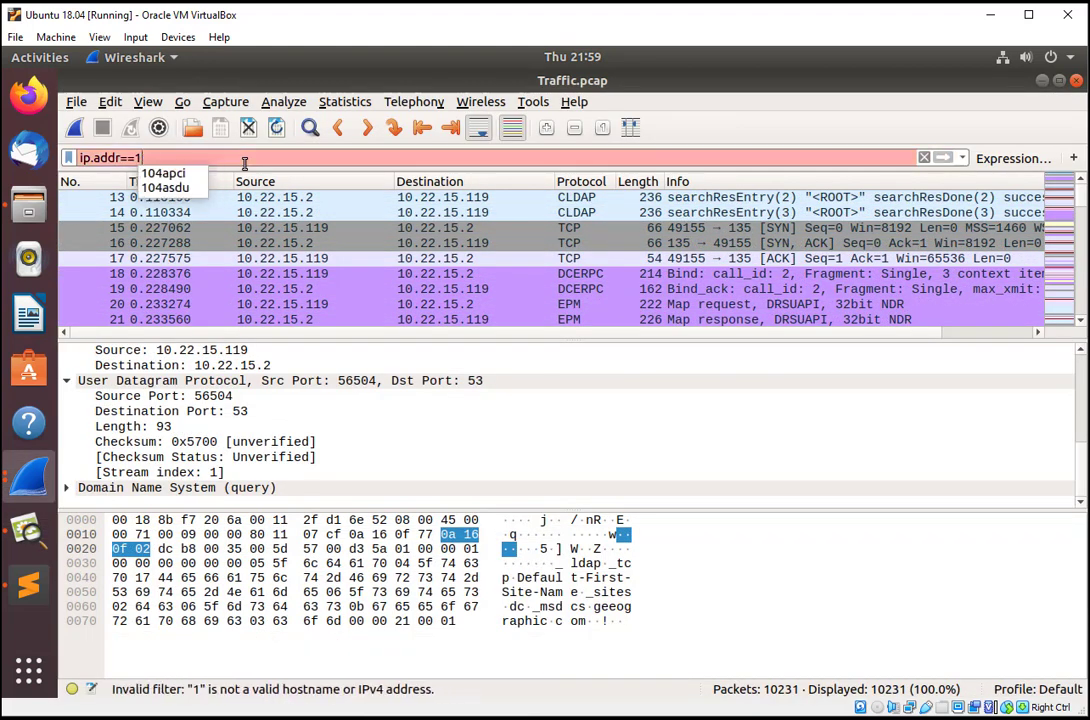
pyautogui.press('BackSpace')
pyautogui.write('46')
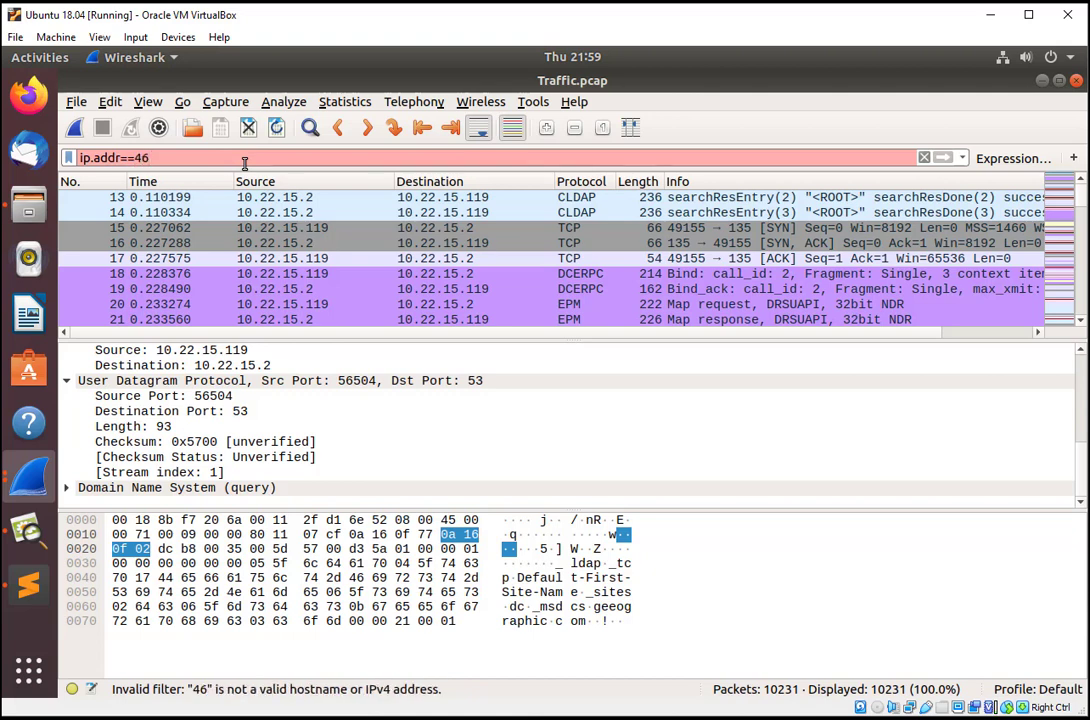
pyautogui.write('.29.')
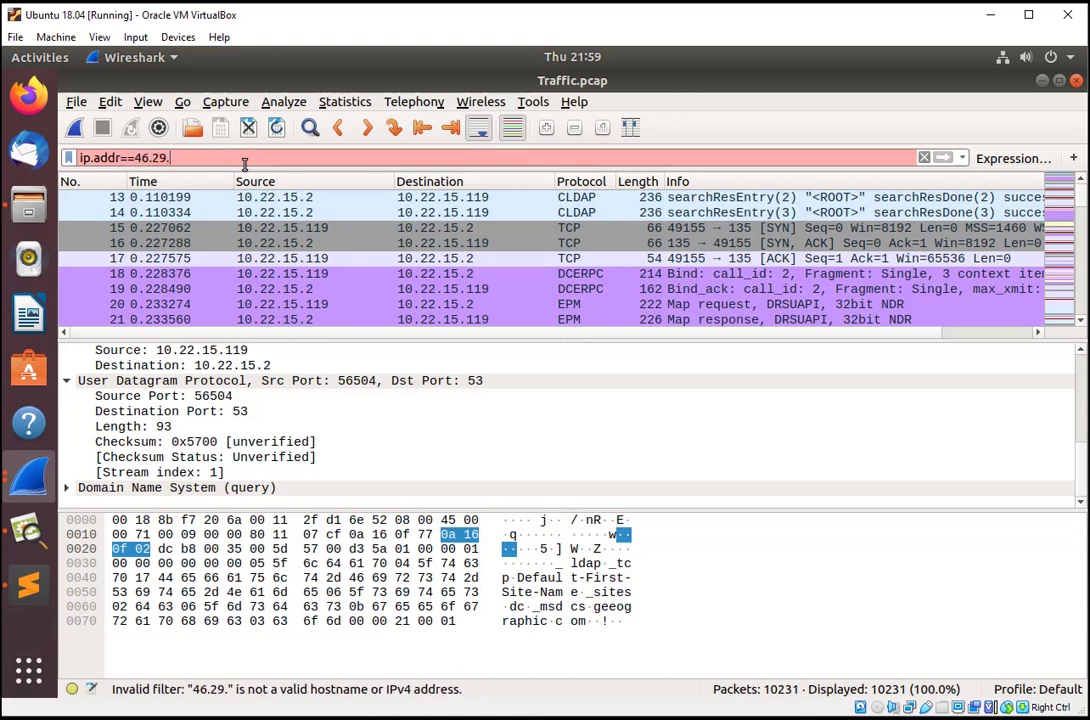
pyautogui.write('160')
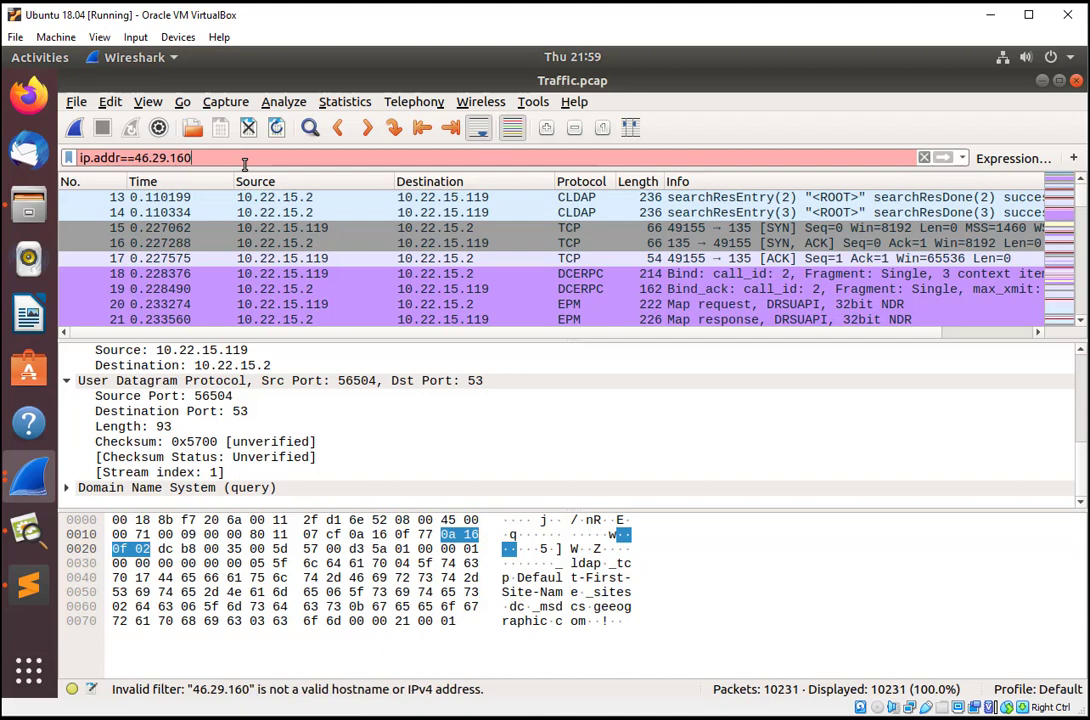
pyautogui.write('.132')
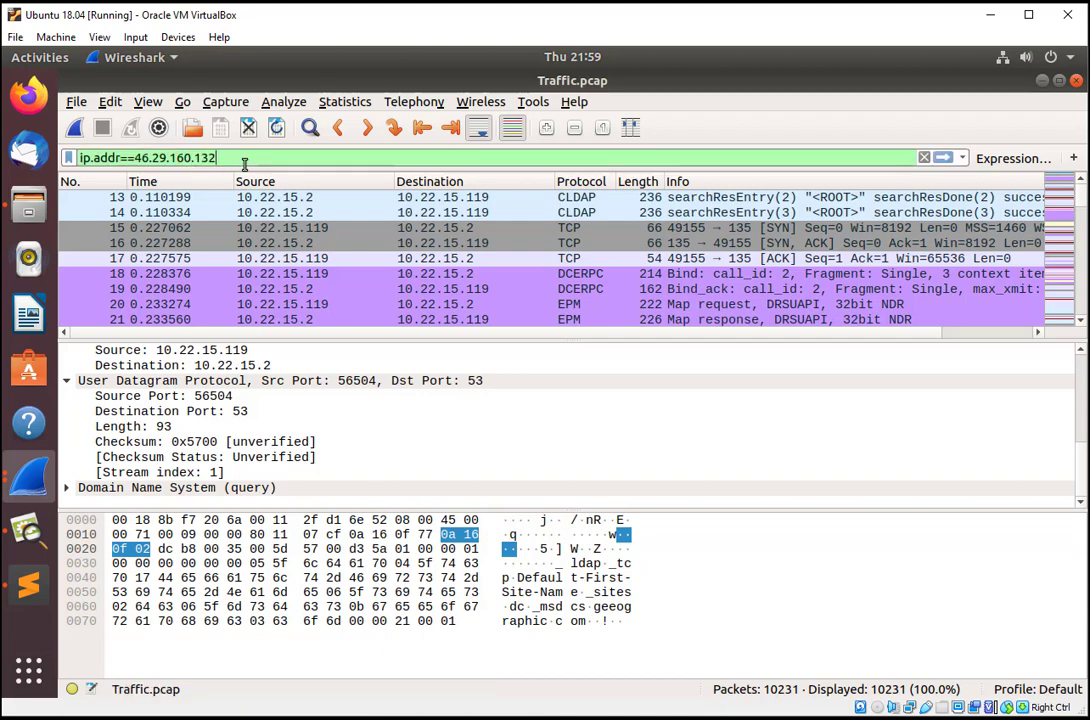
pyautogui.click(941, 158)
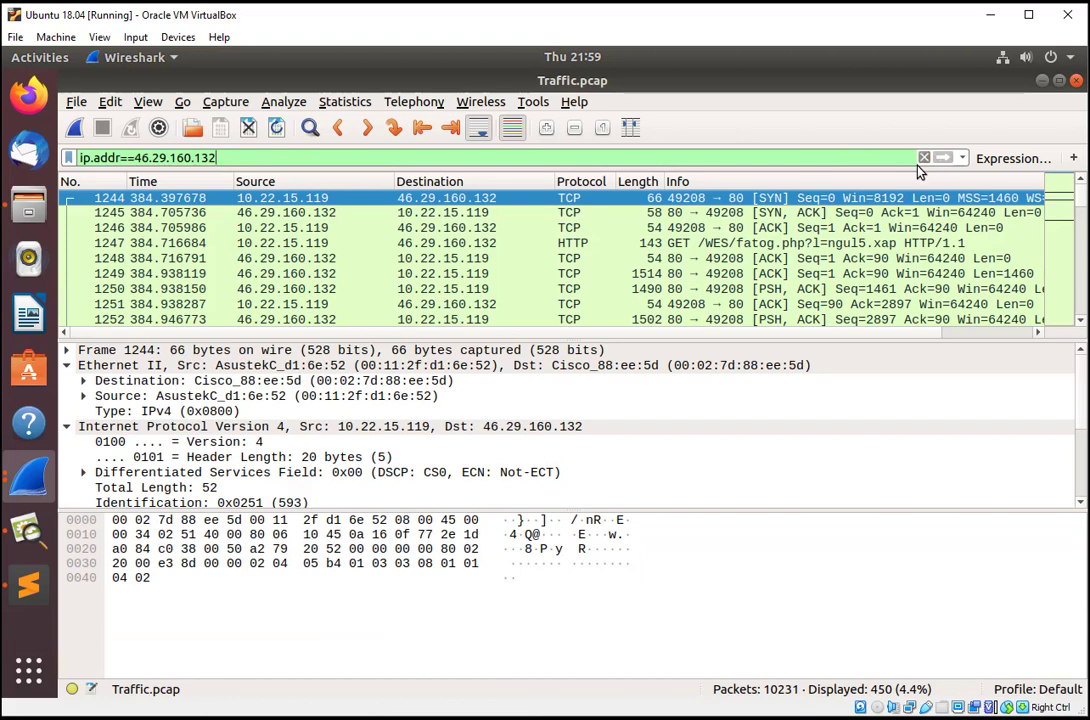
# Open the HTTP GET packet 1247 in its own window and move that window aside to view its details
pyautogui.click(754, 246)
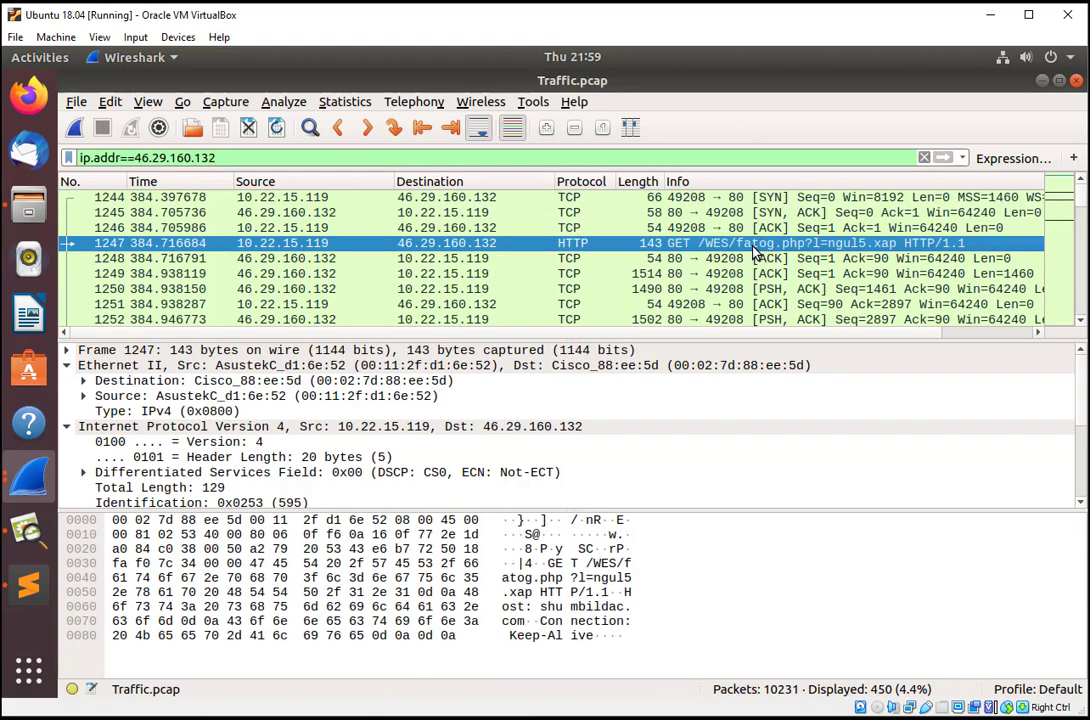
pyautogui.doubleClick(443, 248)
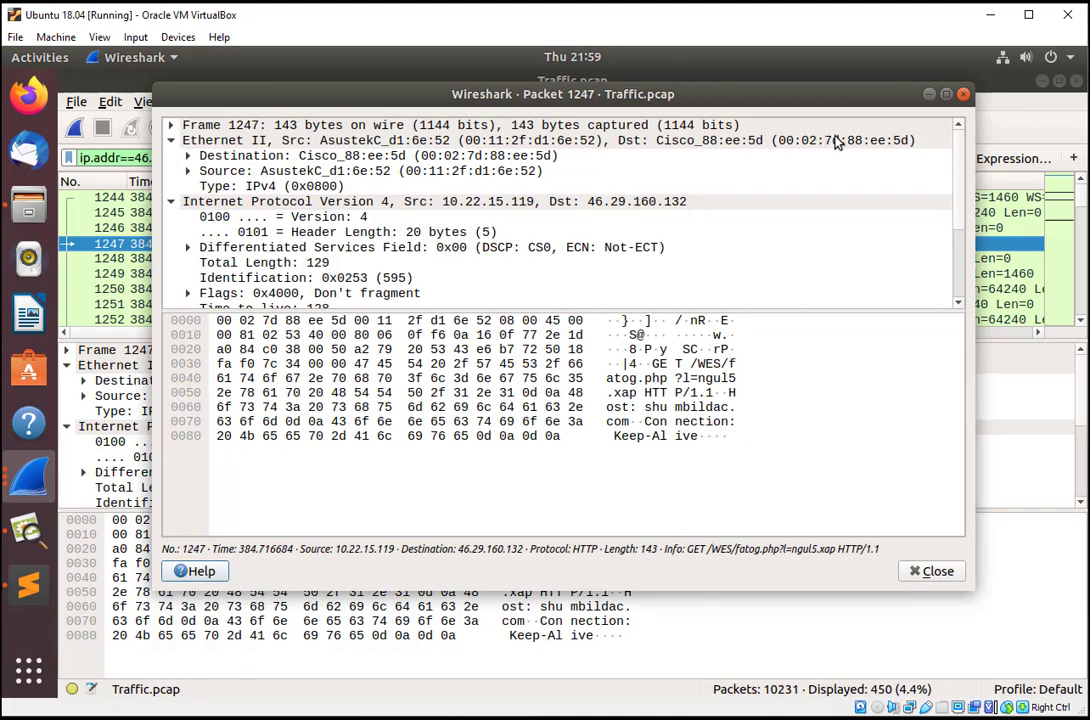
pyautogui.moveTo(818, 106); pyautogui.dragTo(923, 161)
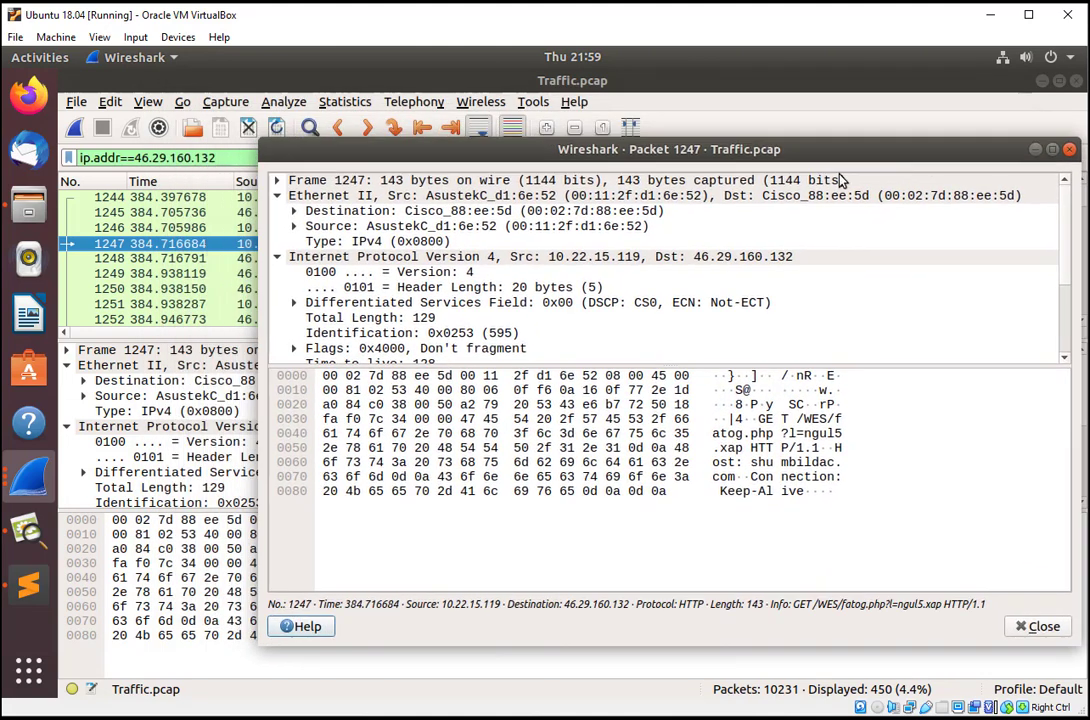
# Follow the TCP stream of packet 1247 and enlarge the stream window to examine the request and response
pyautogui.click(211, 249)
pyautogui.rightClick(212, 250)
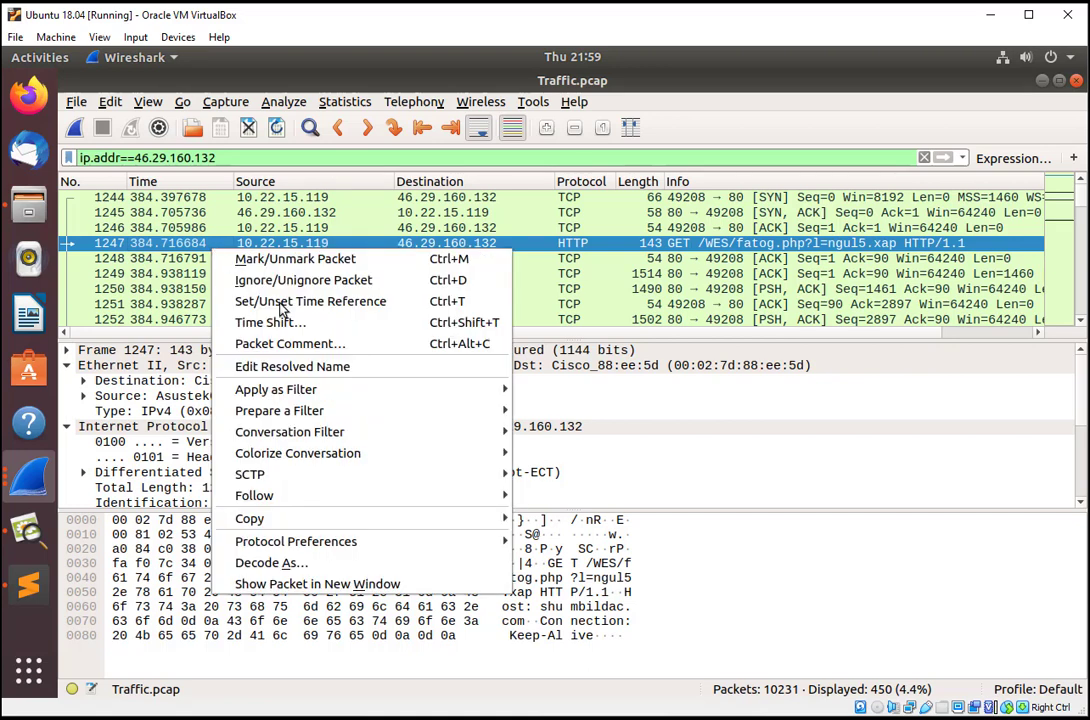
pyautogui.moveTo(455, 497)
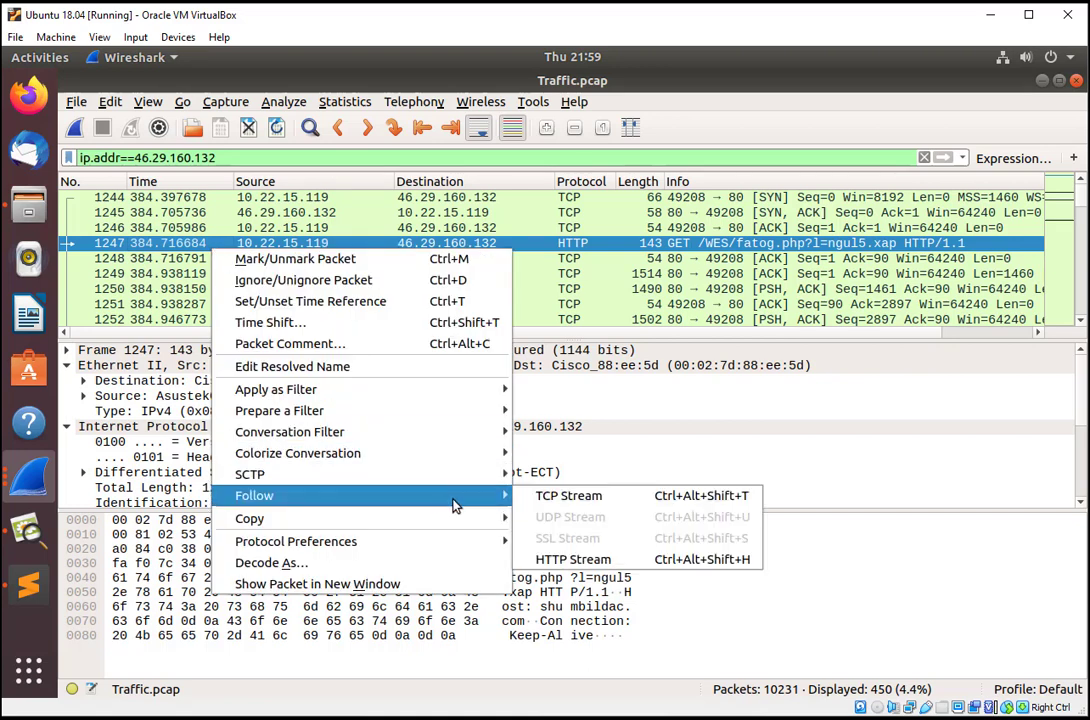
pyautogui.click(548, 497)
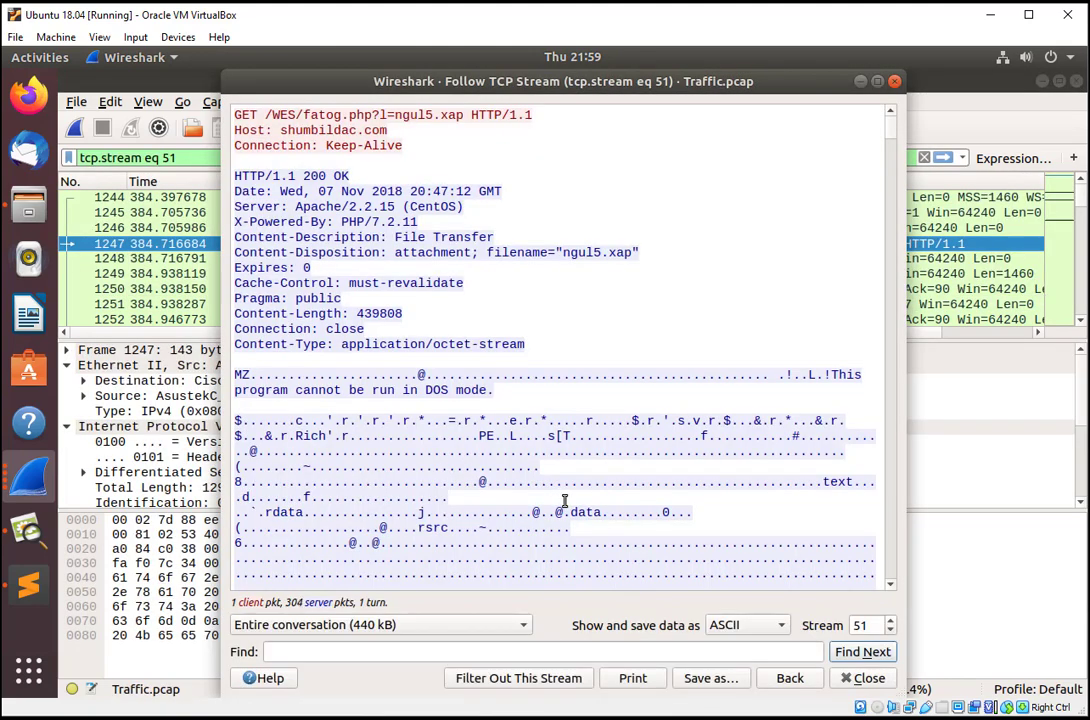
pyautogui.click(878, 83)
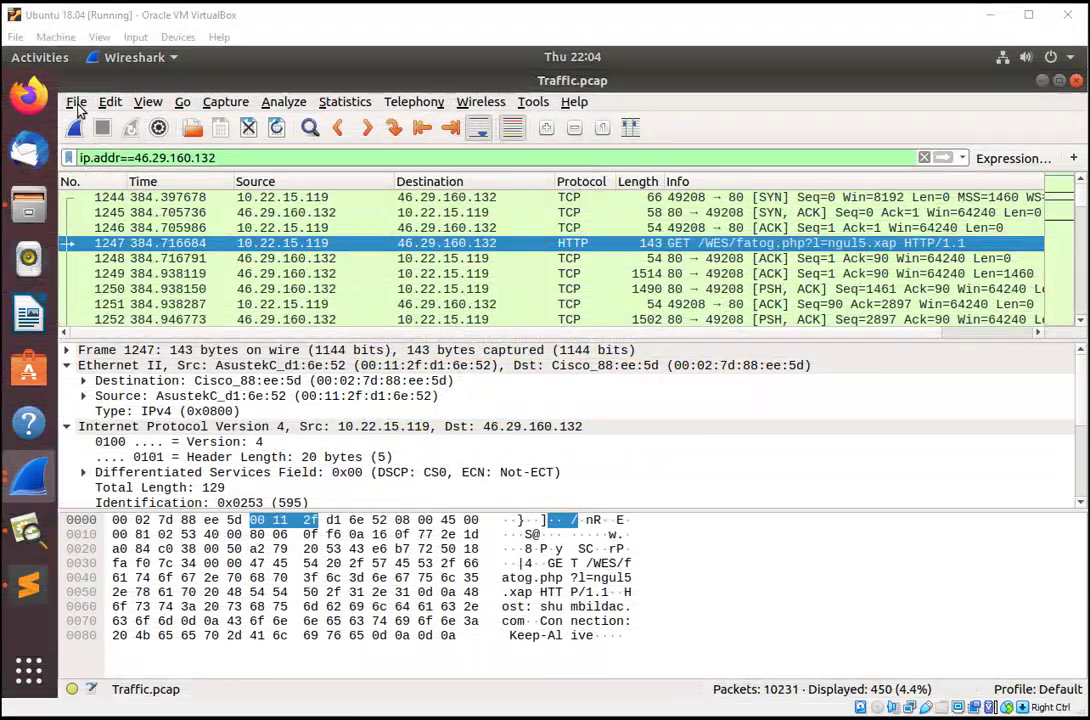
# Open the list of exportable HTTP objects from the capture and maximize its window
pyautogui.click(76, 104)
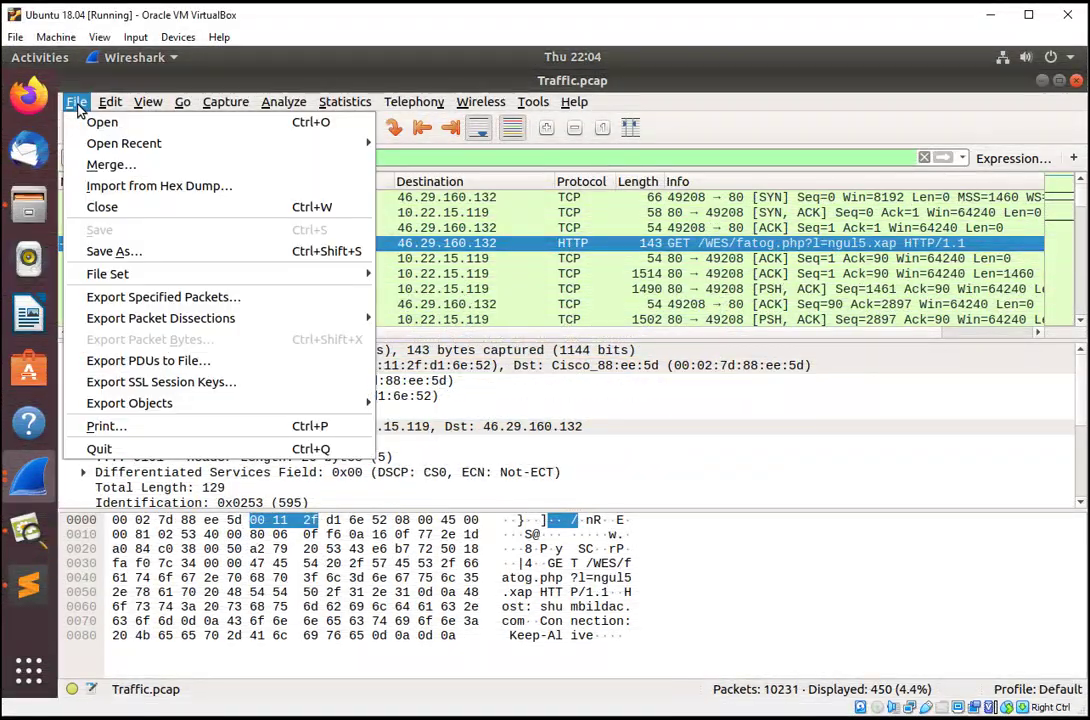
pyautogui.moveTo(280, 403)
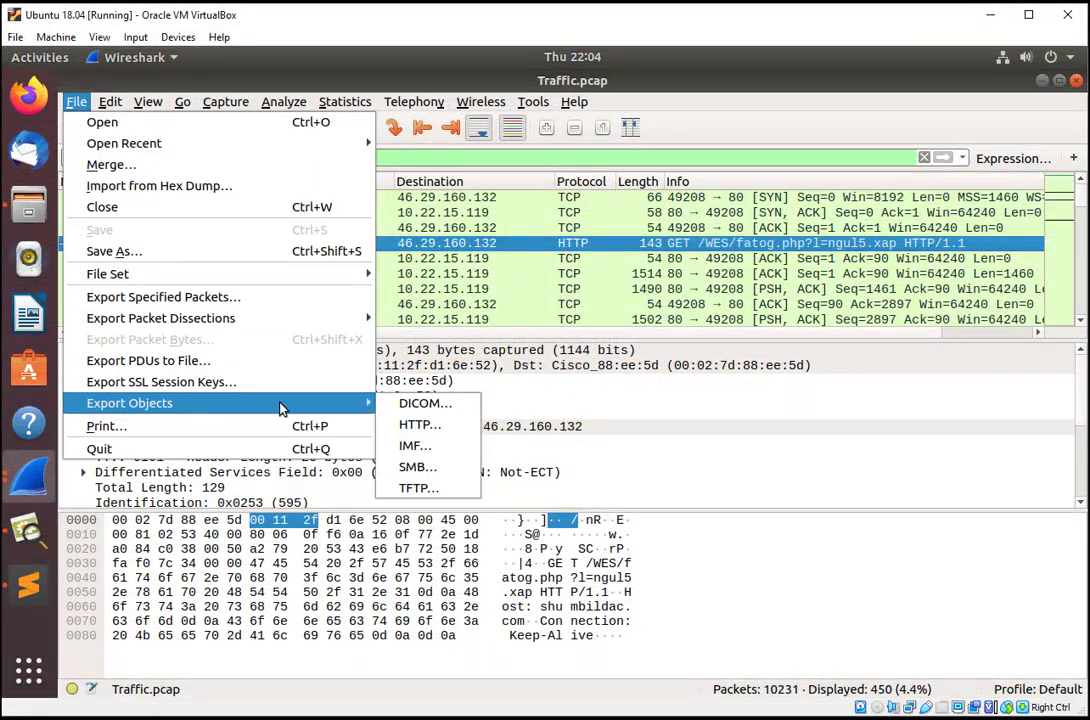
pyautogui.click(400, 426)
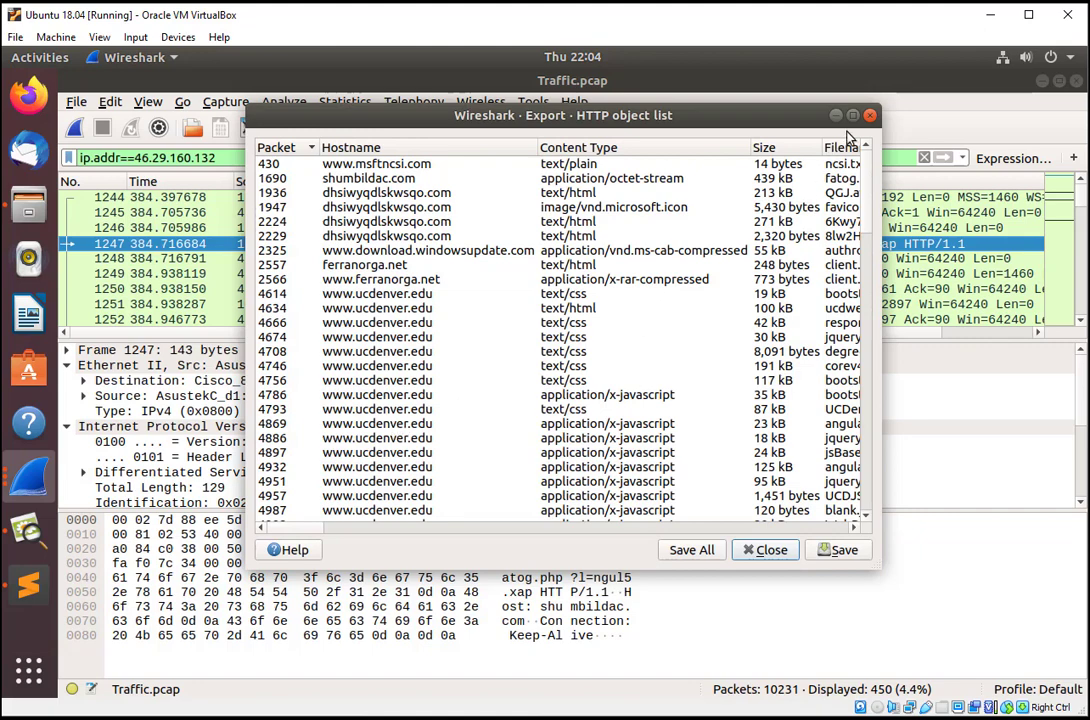
pyautogui.click(852, 117)
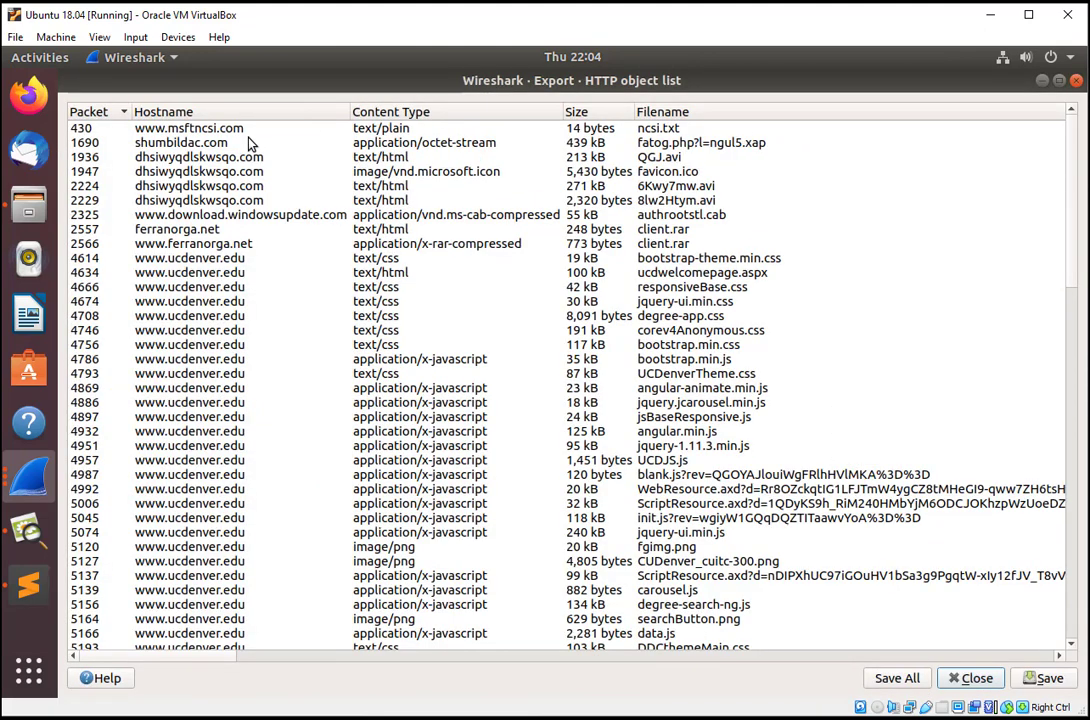
# Export the shumbildac.com object fatog.php?l=ngul5.xap from packet 1690 into the Downloads folder, keeping the proposed file name
pyautogui.click(210, 145)
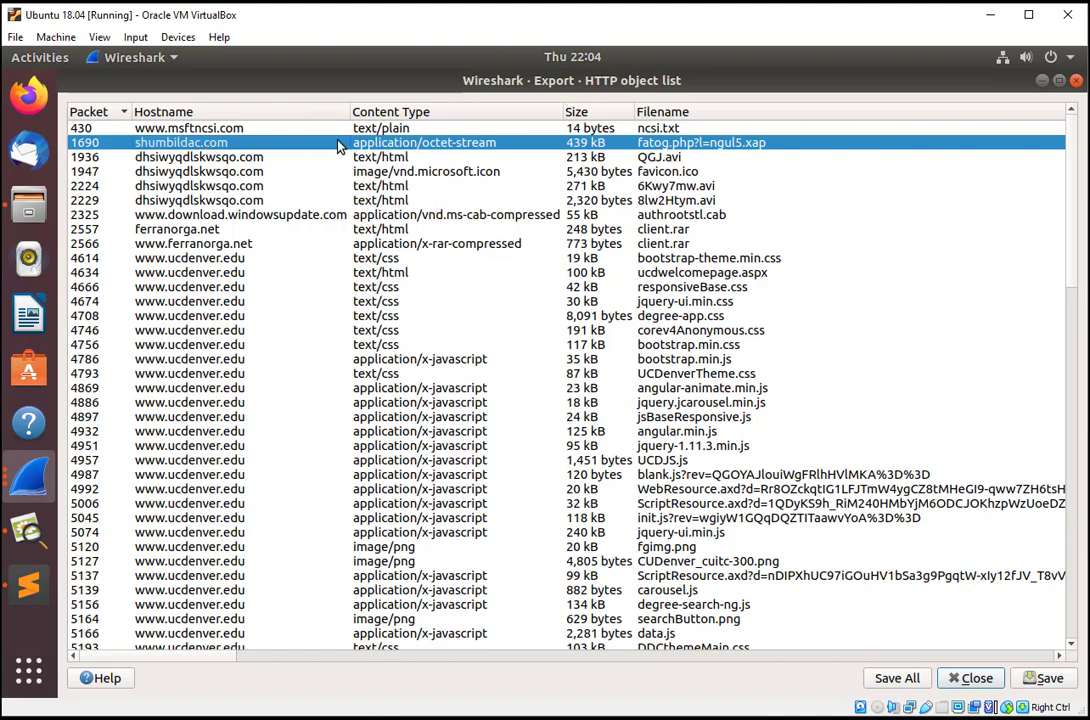
pyautogui.click(1045, 679)
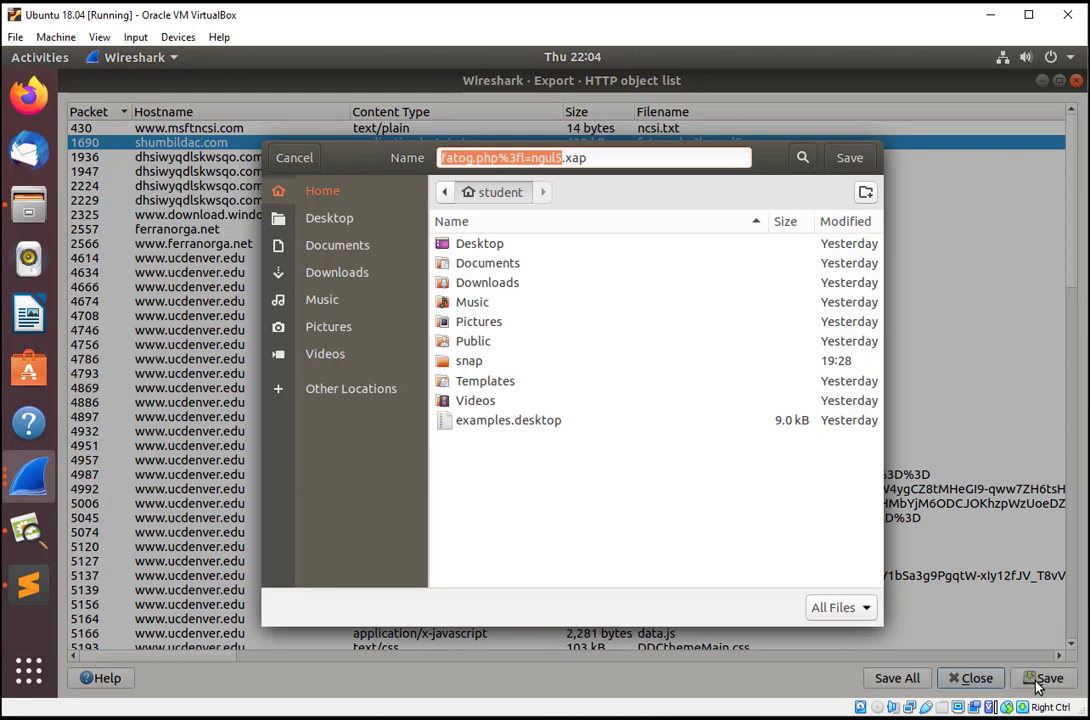
pyautogui.click(512, 288)
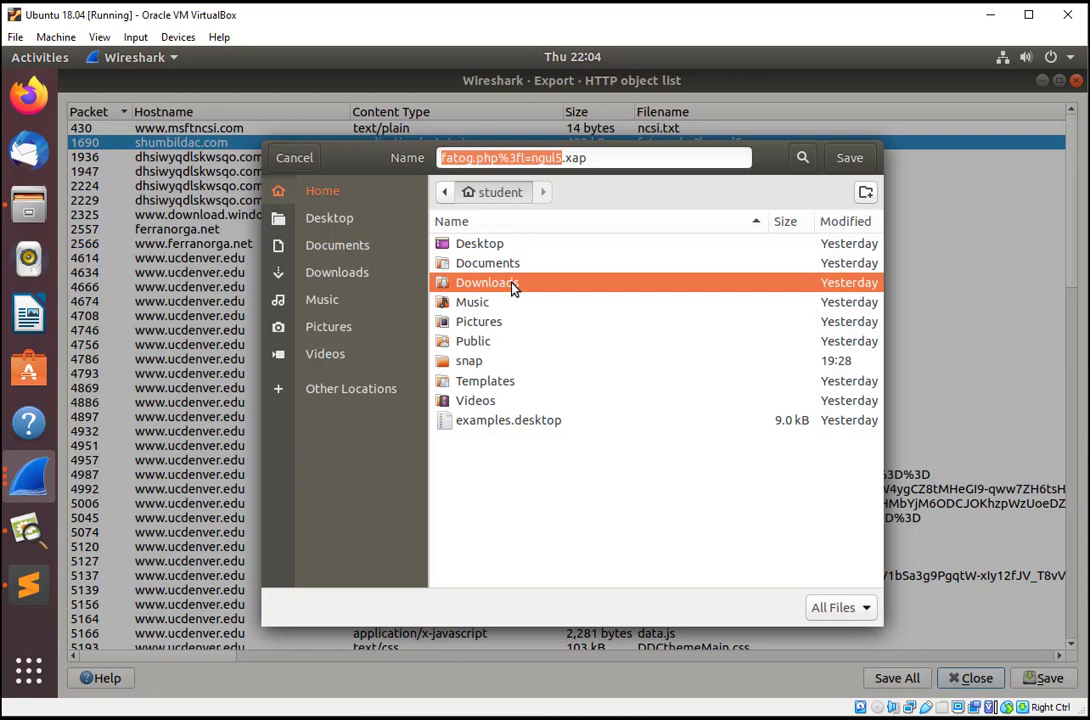
pyautogui.click(852, 165)
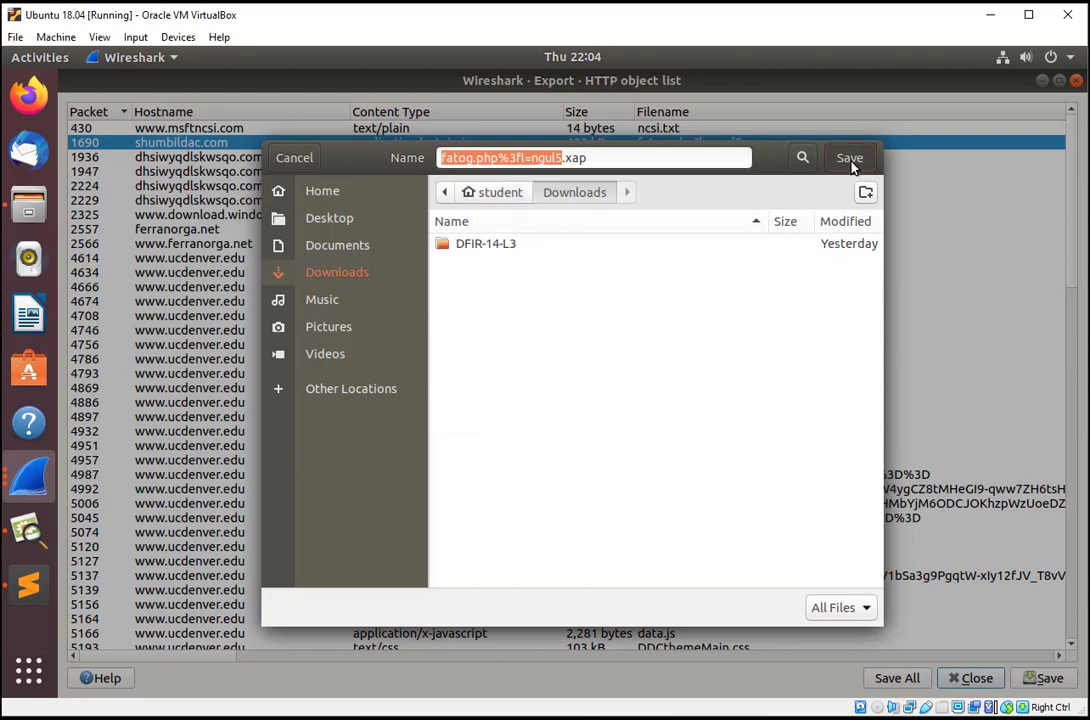
pyautogui.click(850, 160)
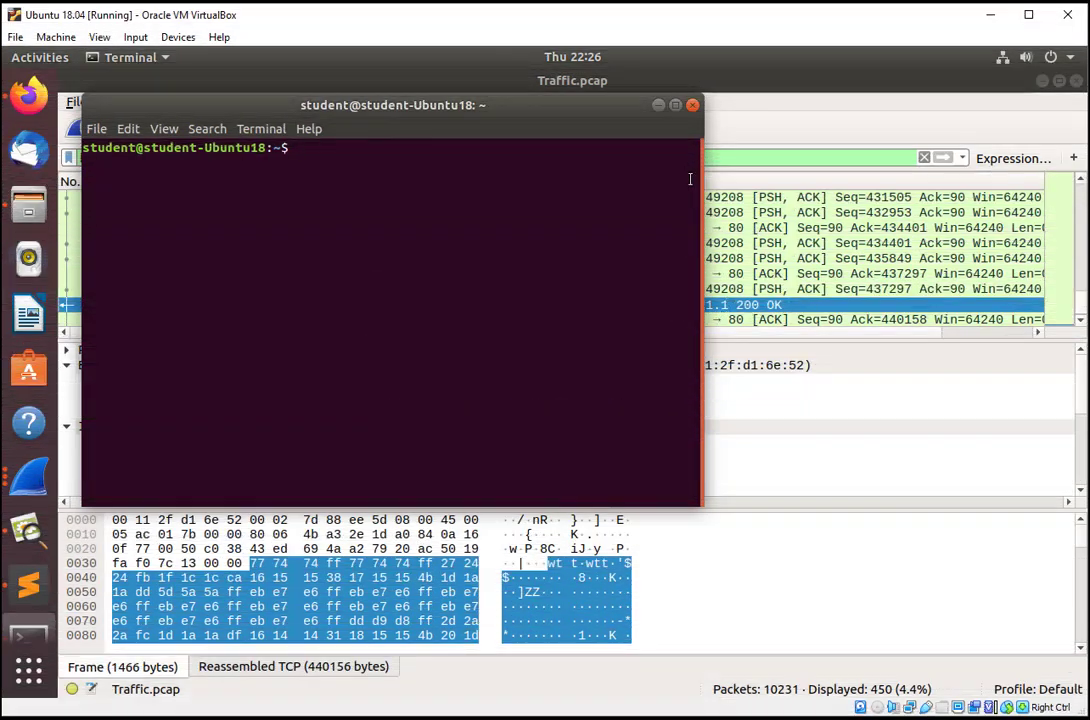
# Maximize the terminal, print the working directory with pwd, and list the home folder with ls -l
pyautogui.click(676, 105)
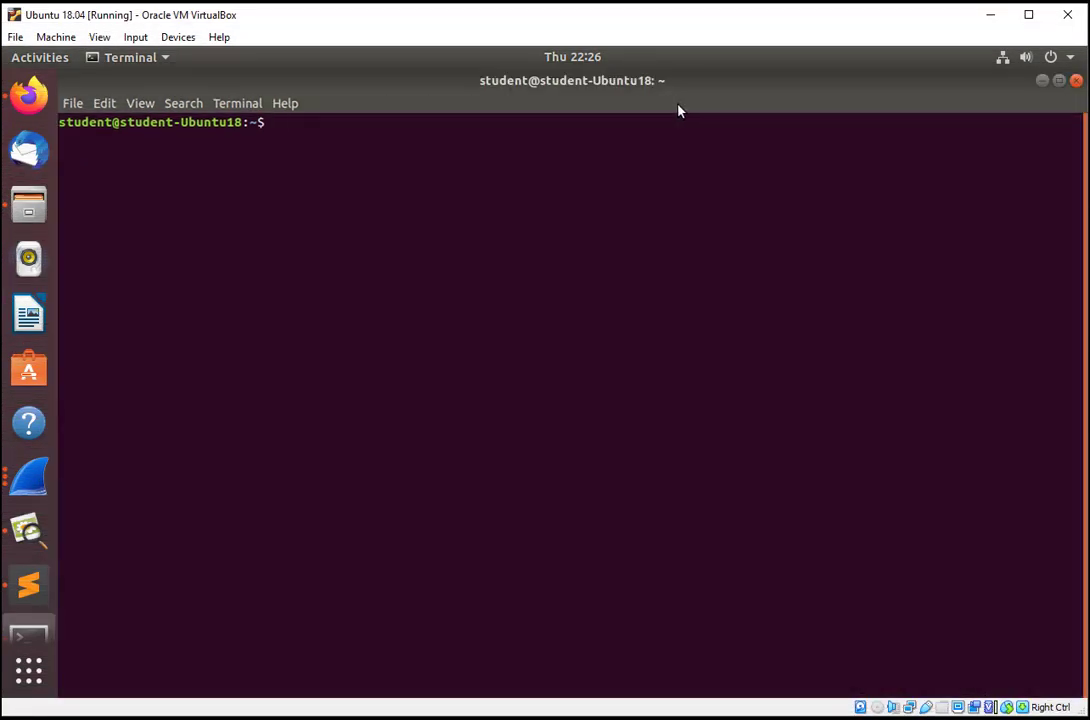
pyautogui.write('pwd')
pyautogui.press('Return')
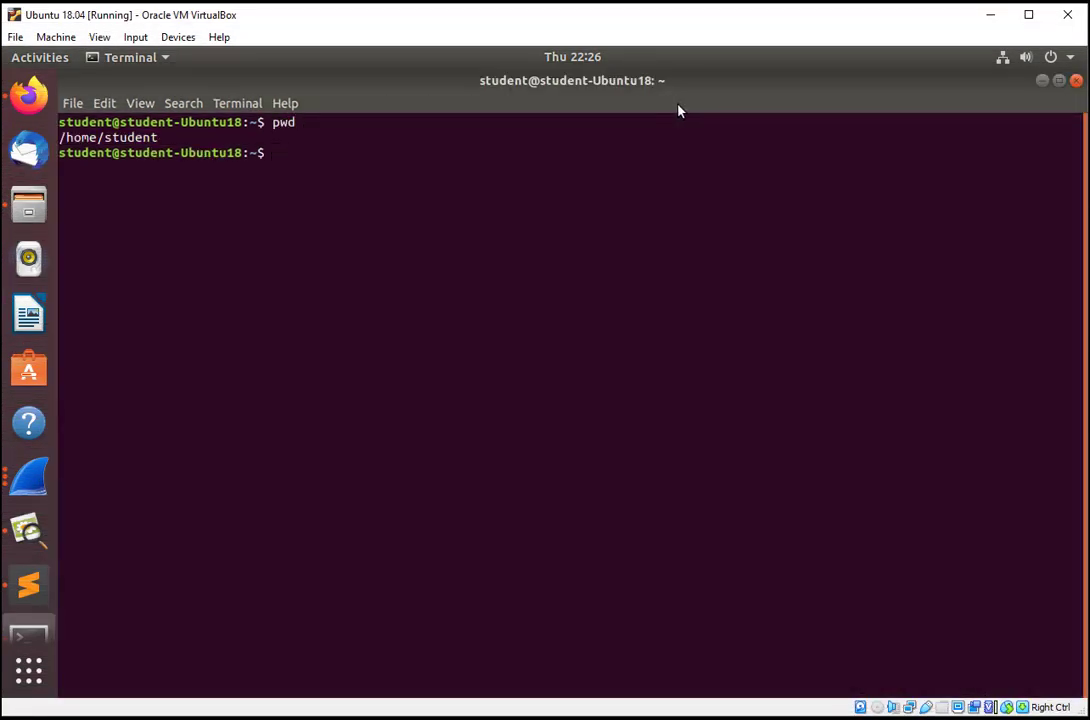
pyautogui.write('ls -l')
pyautogui.press('Return')
# Change to the Downloads directory and list its contents with ls
pyautogui.write('cd Down')
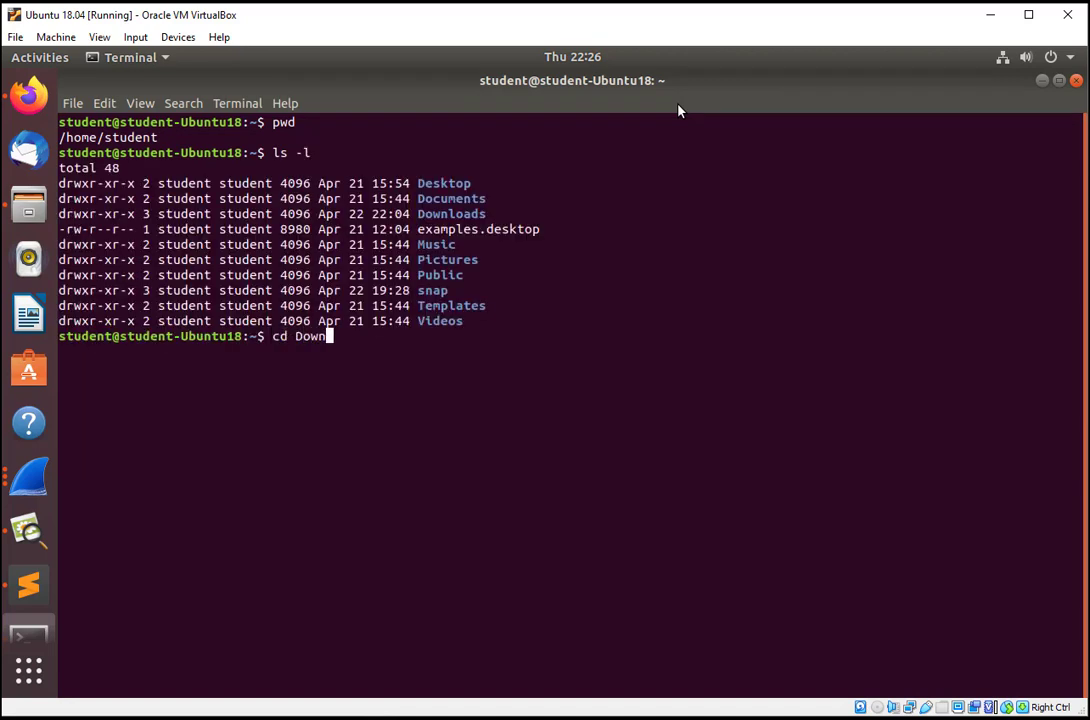
pyautogui.press('Tab')
pyautogui.press('Return')
pyautogui.write('ls')
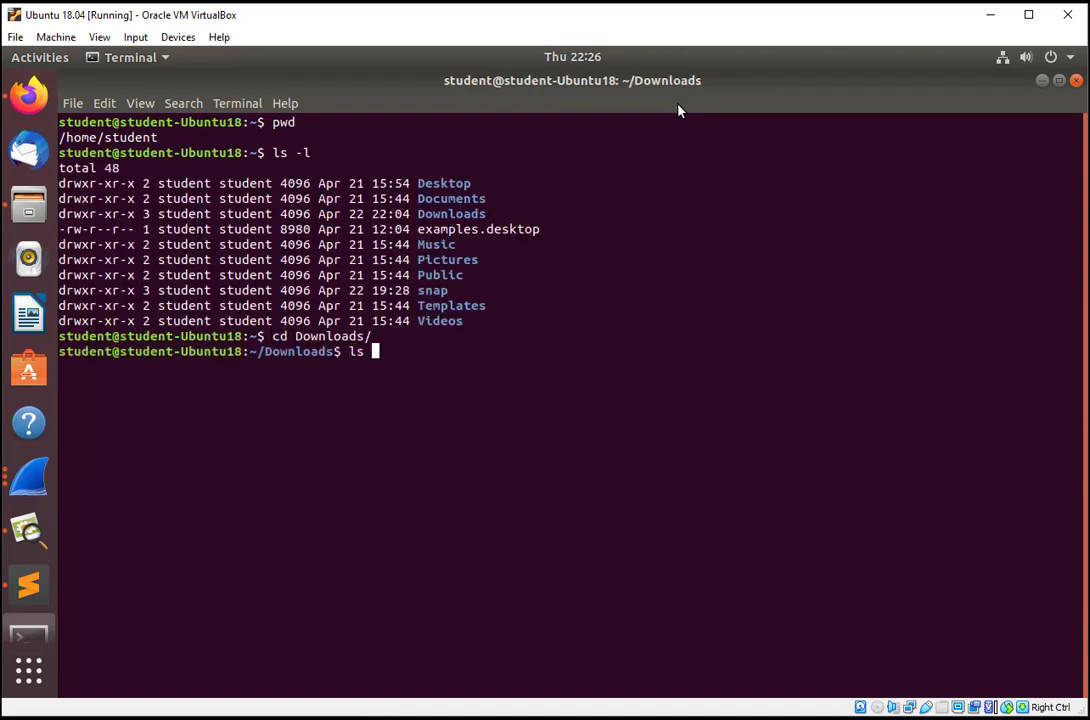
pyautogui.press('Return')
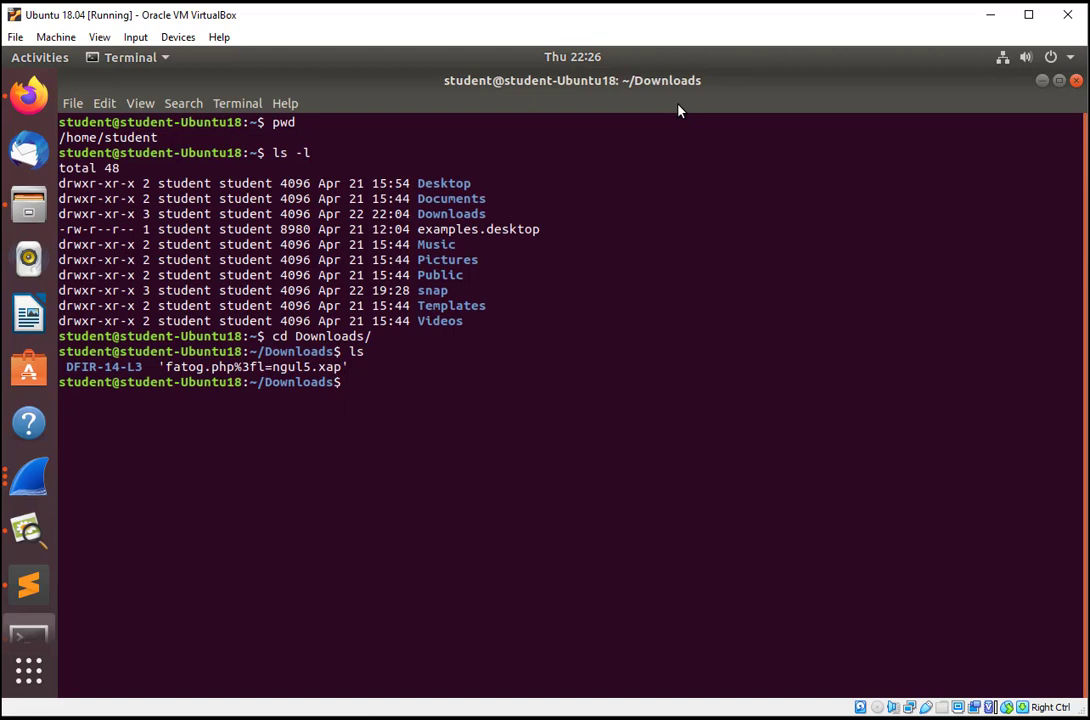
# Compute the MD5 hash of fatog.php%3fl=ngul5.xap with md5sum and copy the resulting hash
pyautogui.write("md5sum 'f")
pyautogui.press('Tab')
pyautogui.press('Return')
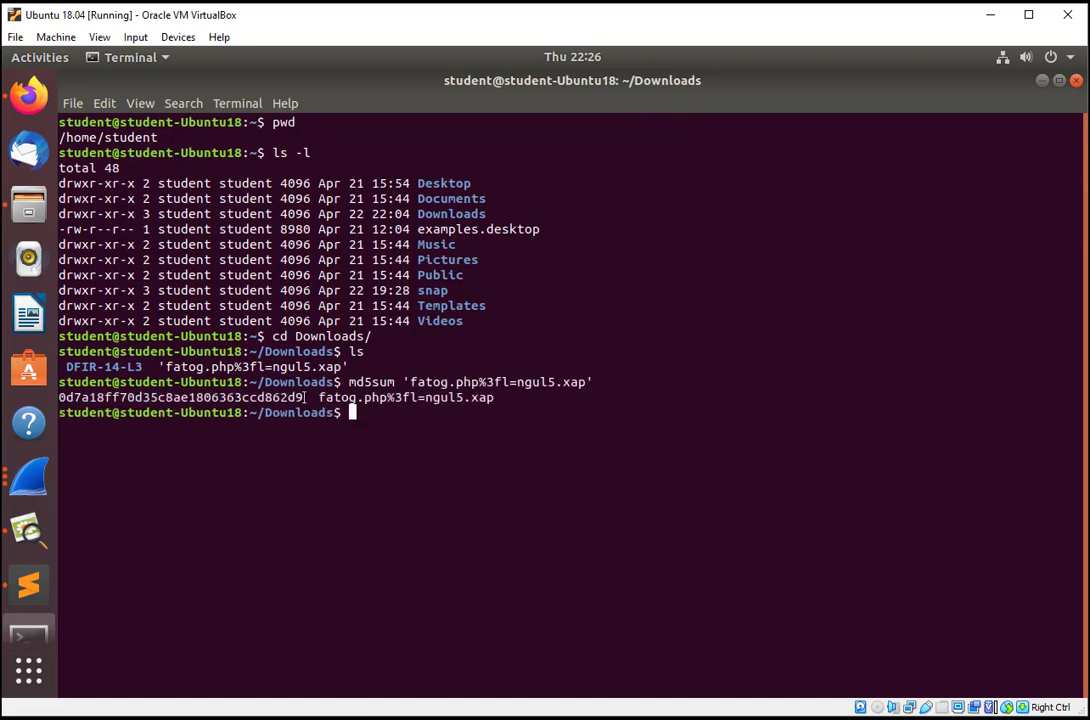
pyautogui.moveTo(303, 397); pyautogui.dragTo(60, 398)
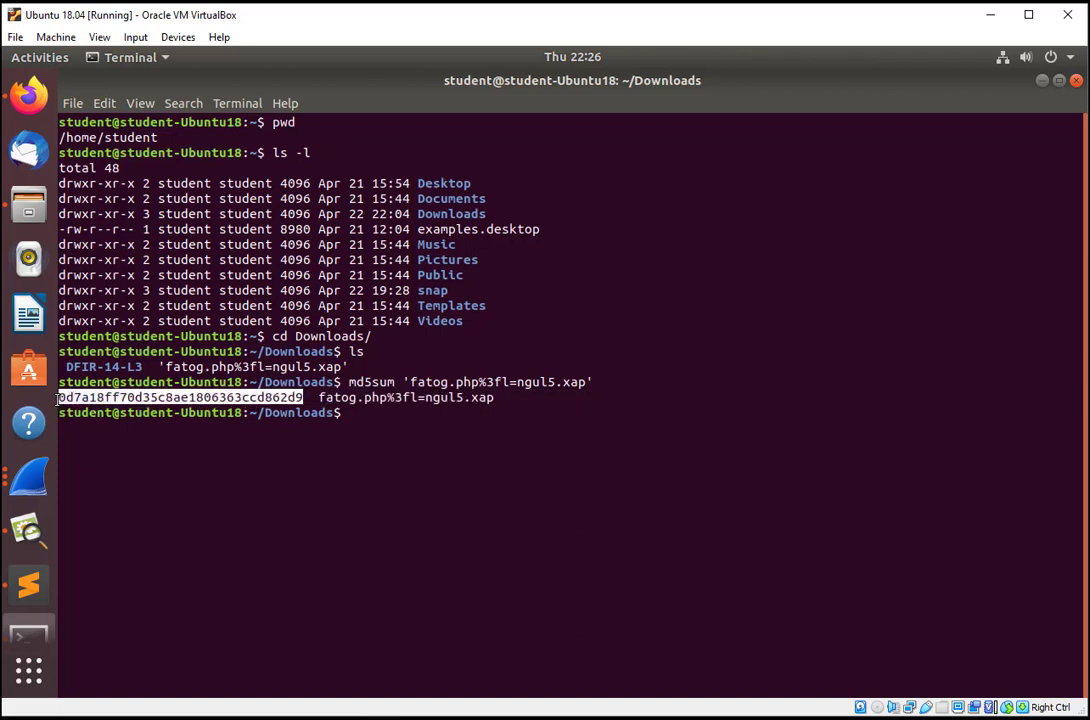
pyautogui.rightClick(92, 398)
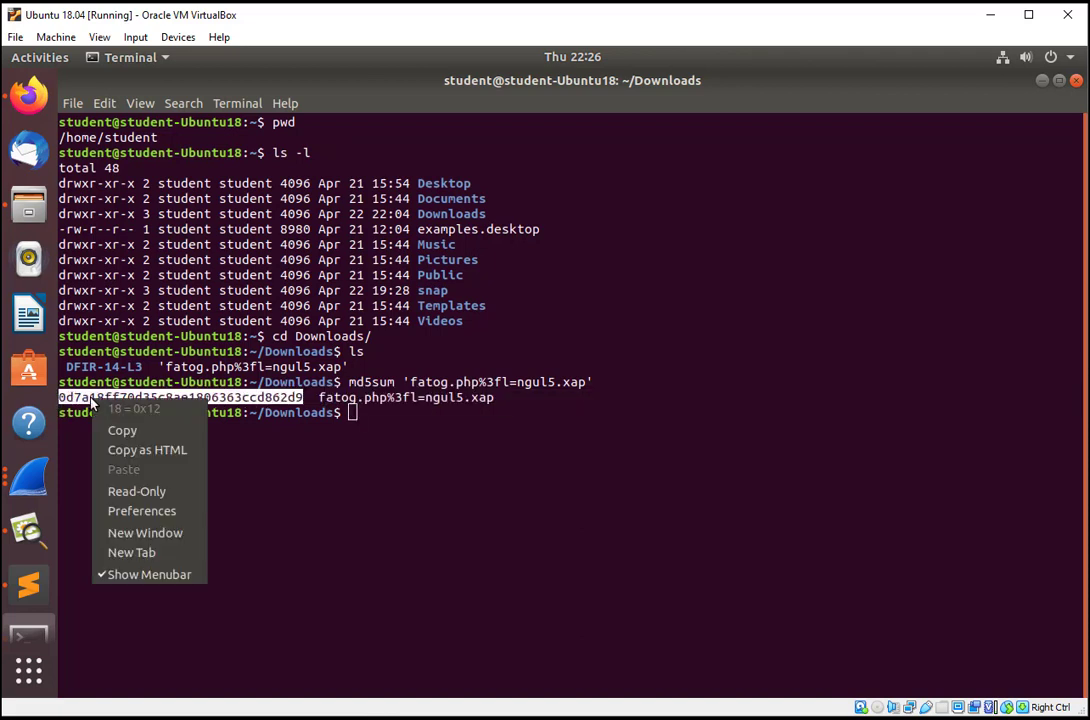
pyautogui.click(114, 431)
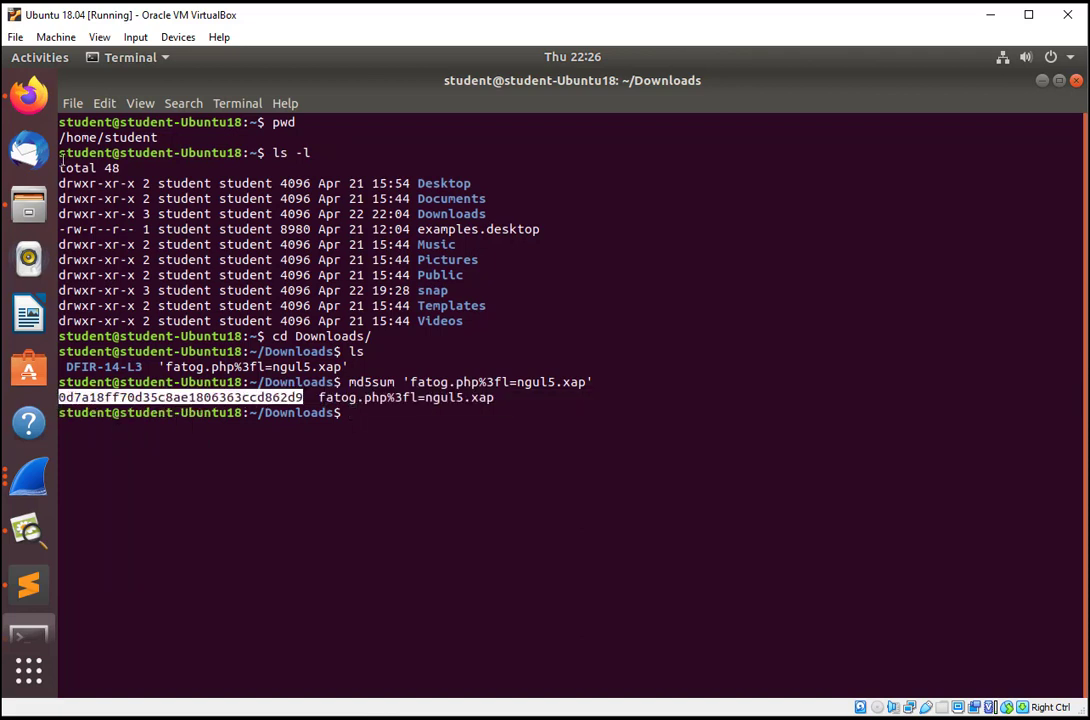
# Switch to Firefox and open virustotal.com in a new tab
pyautogui.click(33, 100)
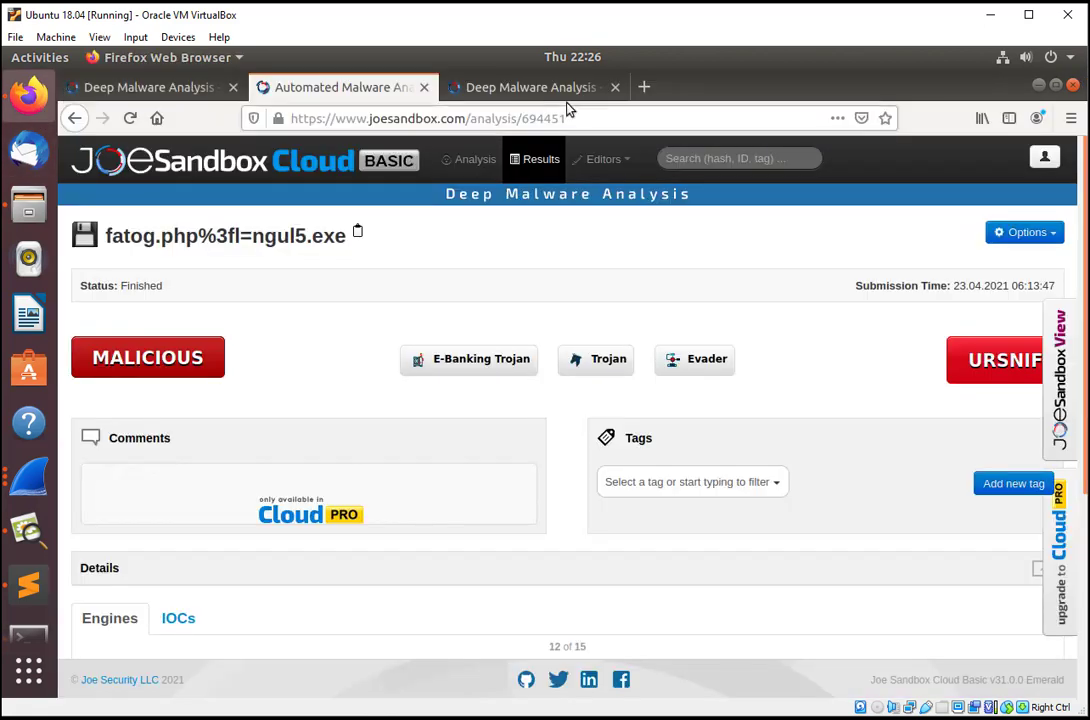
pyautogui.click(645, 88)
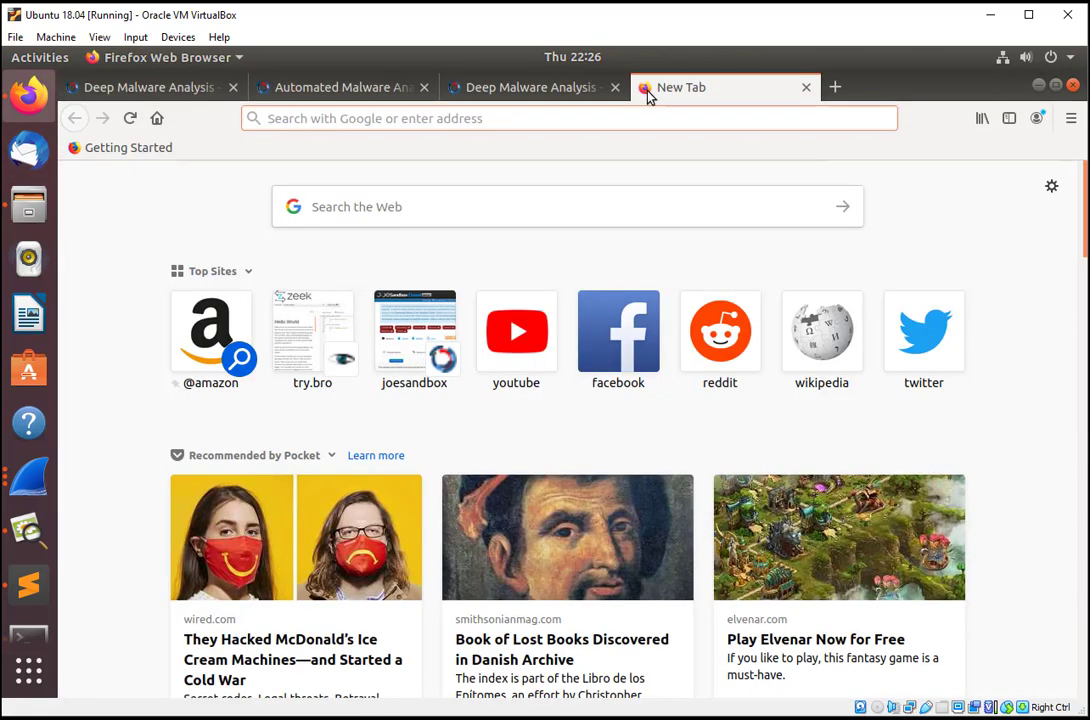
pyautogui.click(597, 121)
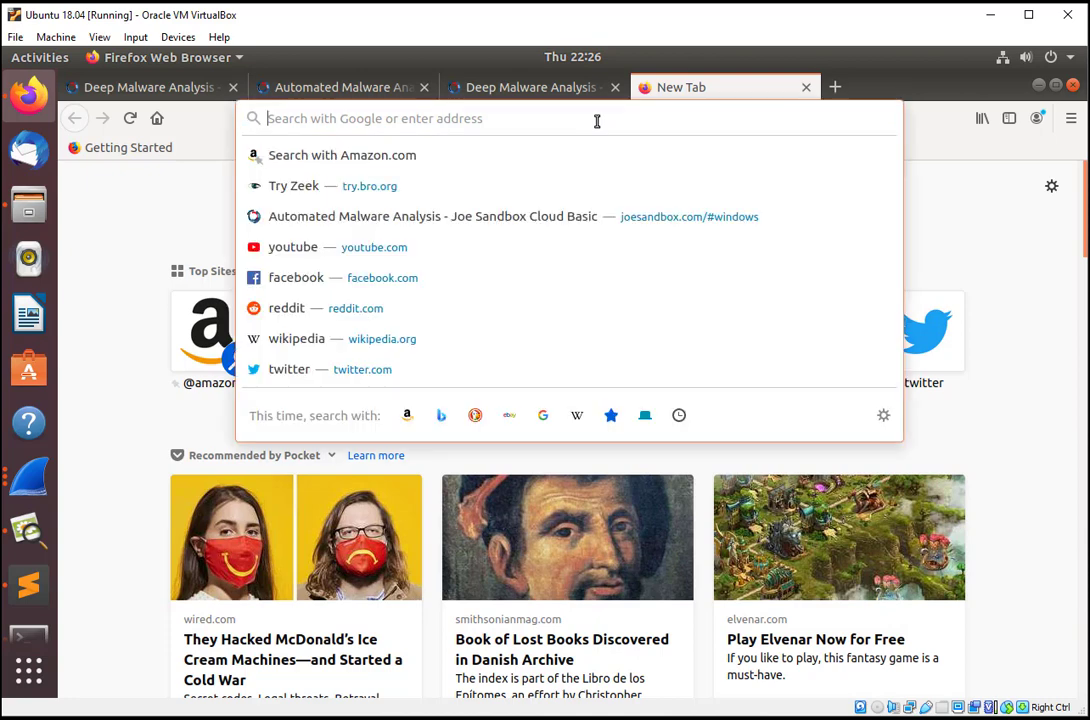
pyautogui.write('vir')
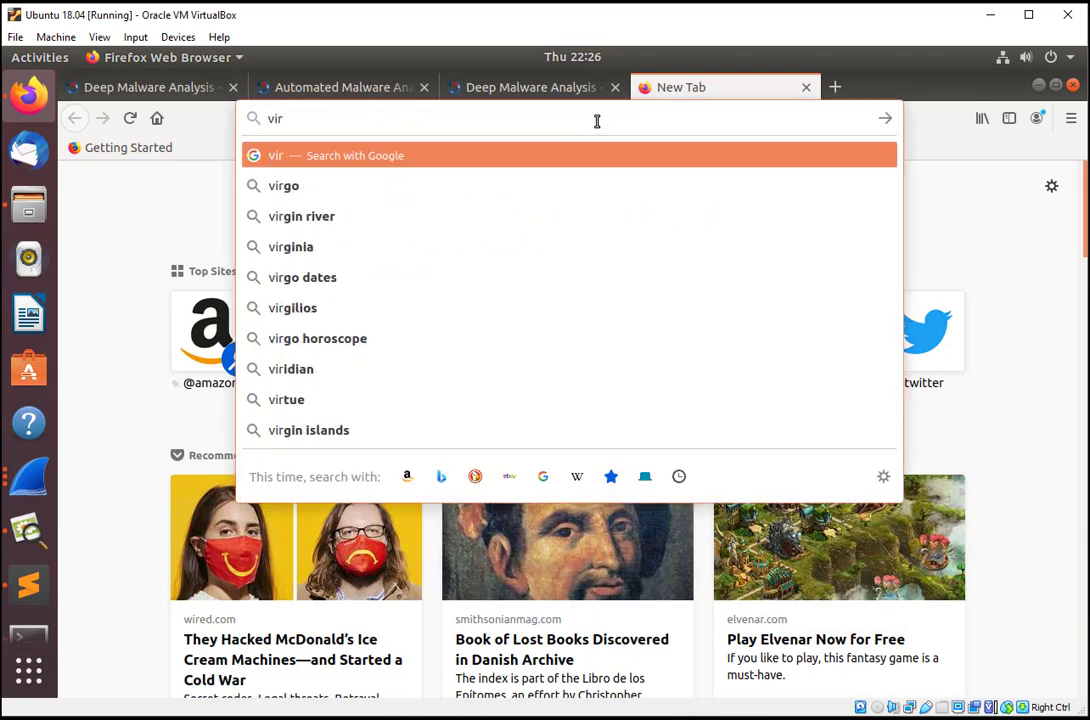
pyautogui.write('ustotal.com')
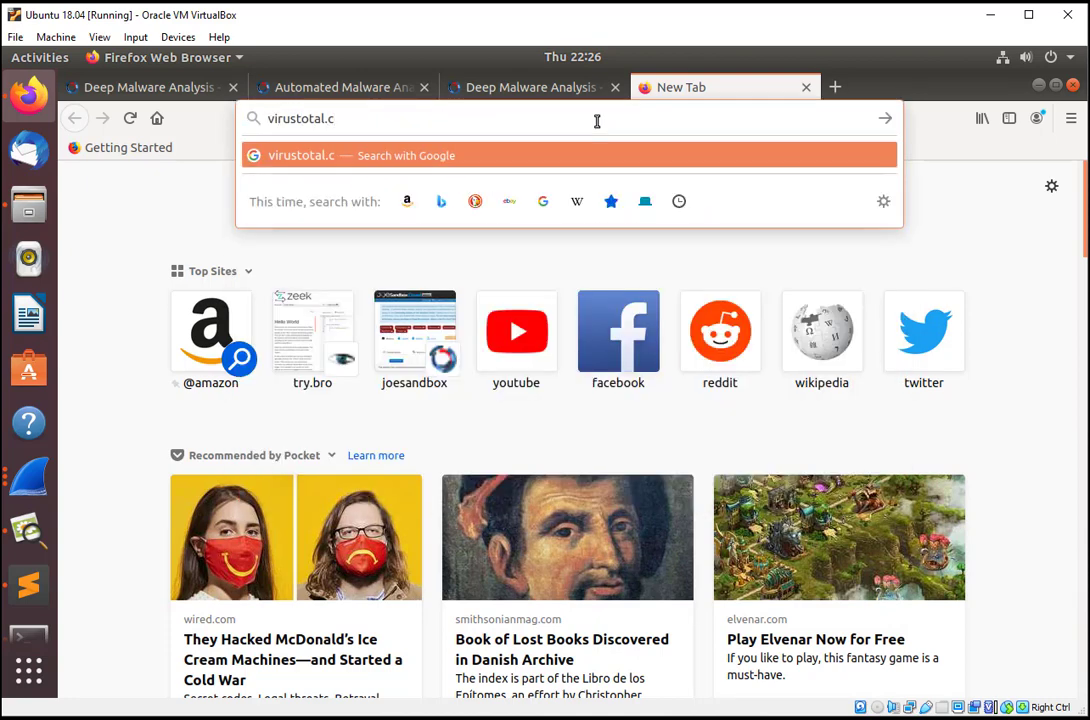
pyautogui.press('Return')
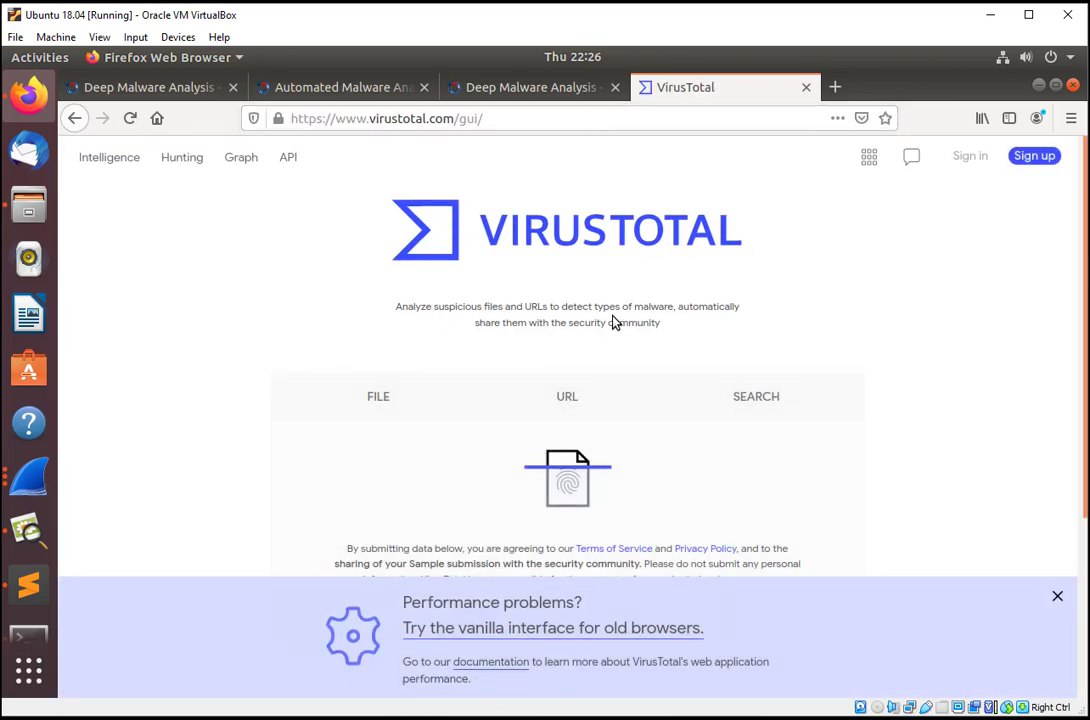
# Dismiss the performance notice and search VirusTotal for the copied MD5 hash 0d7a18ff70d35c8ae1806363ccd862d9
pyautogui.click(773, 393)
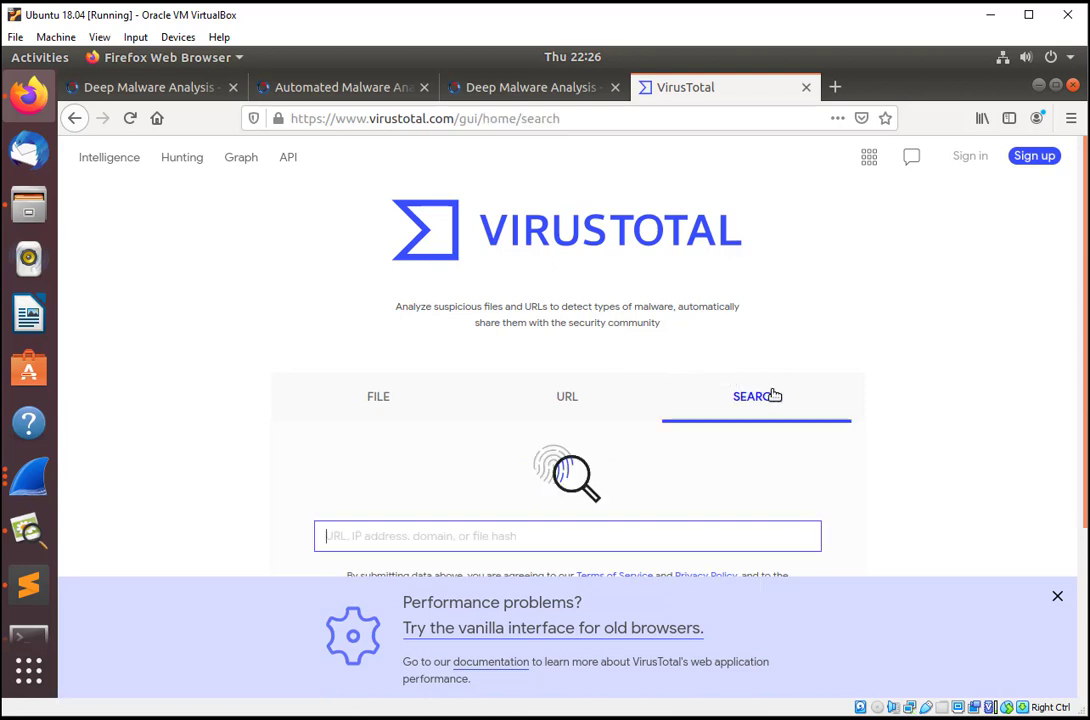
pyautogui.rightClick(430, 530)
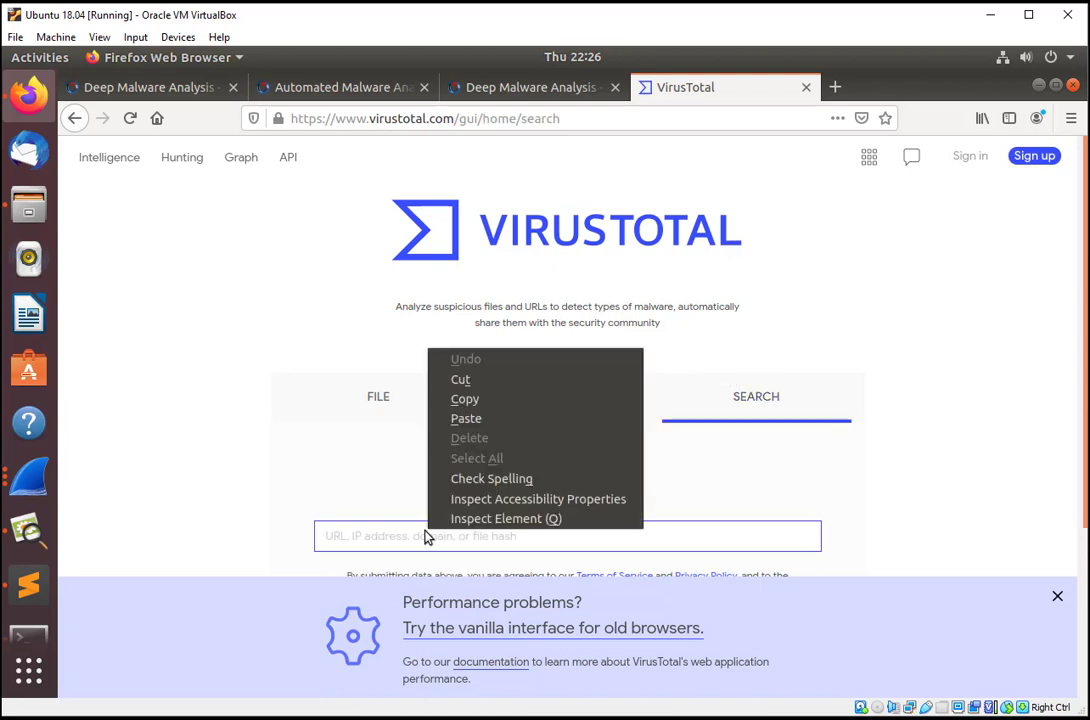
pyautogui.click(500, 420)
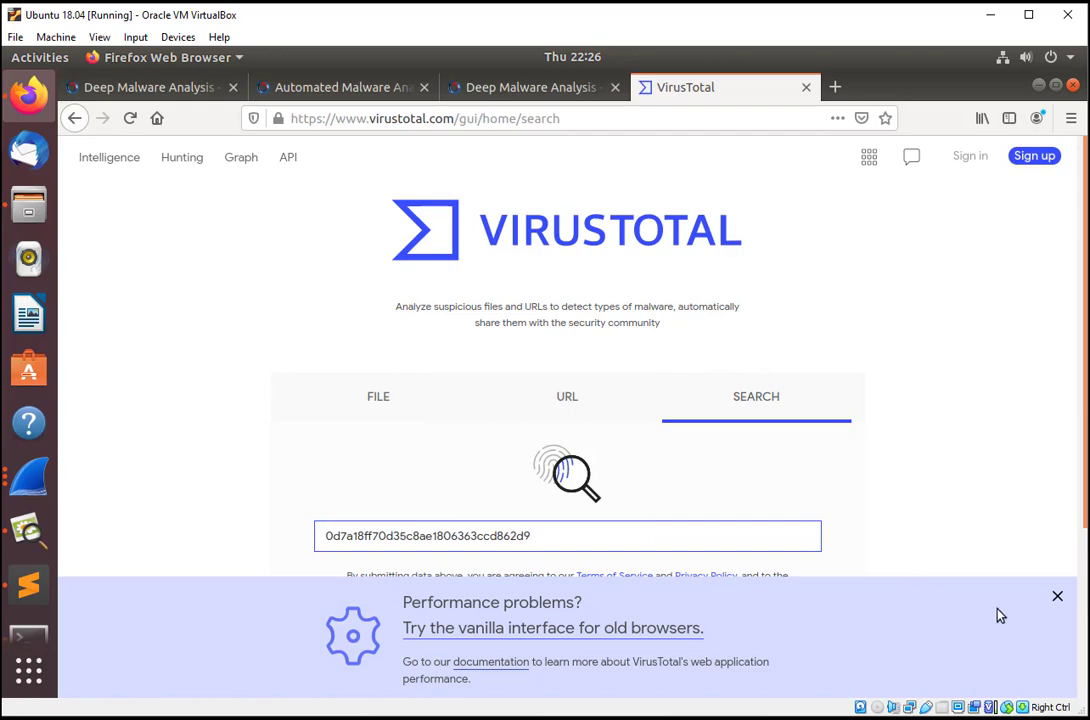
pyautogui.click(1057, 596)
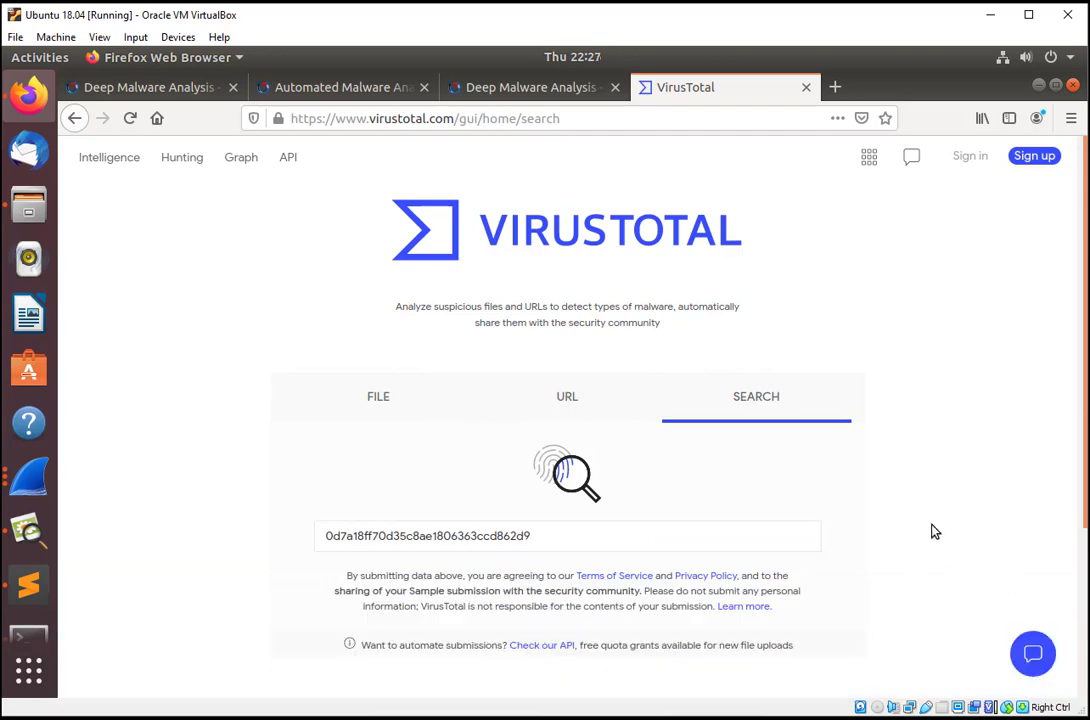
pyautogui.scroll(-3, 935, 531)
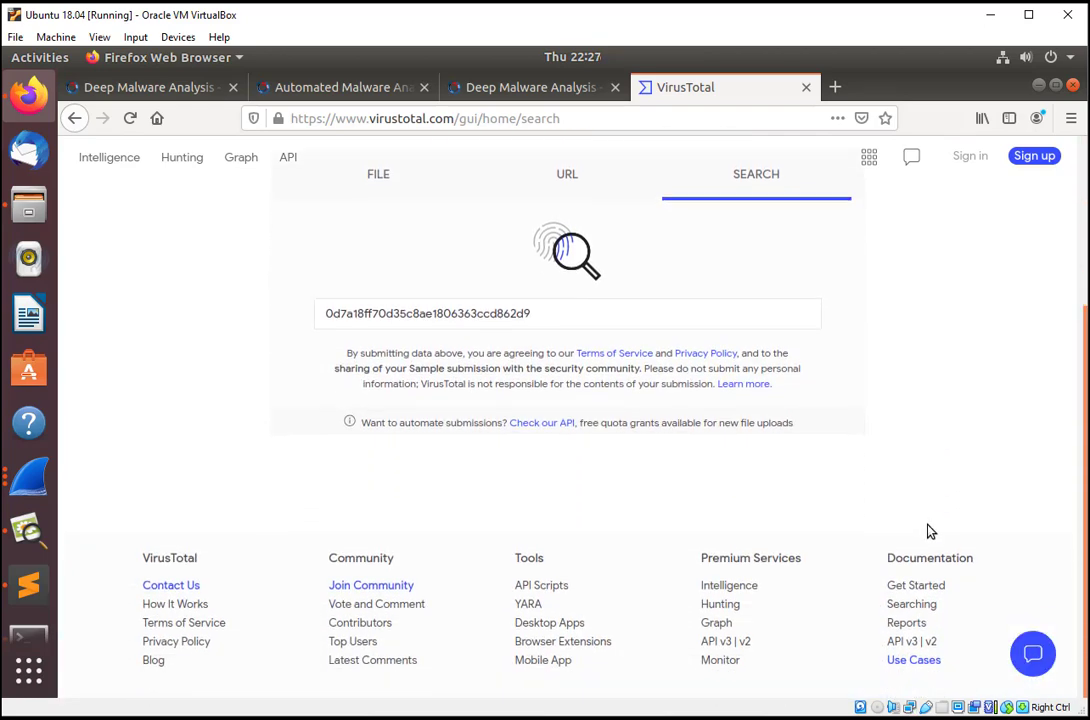
pyautogui.scroll(3, 920, 528)
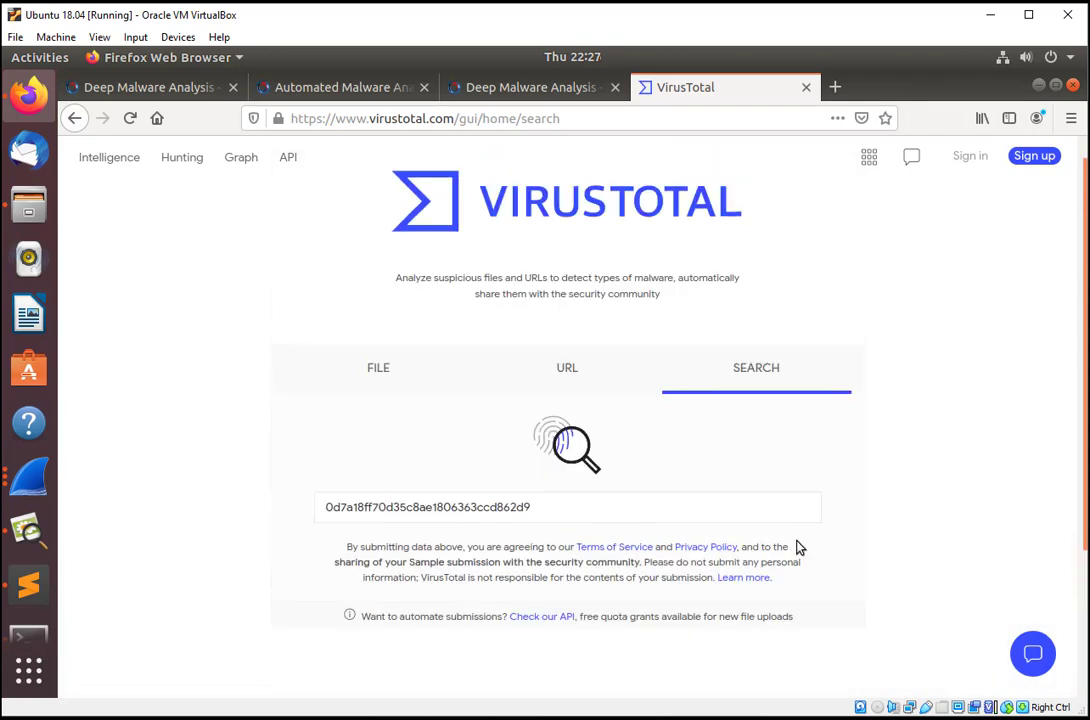
pyautogui.click(728, 511)
pyautogui.press('Return')
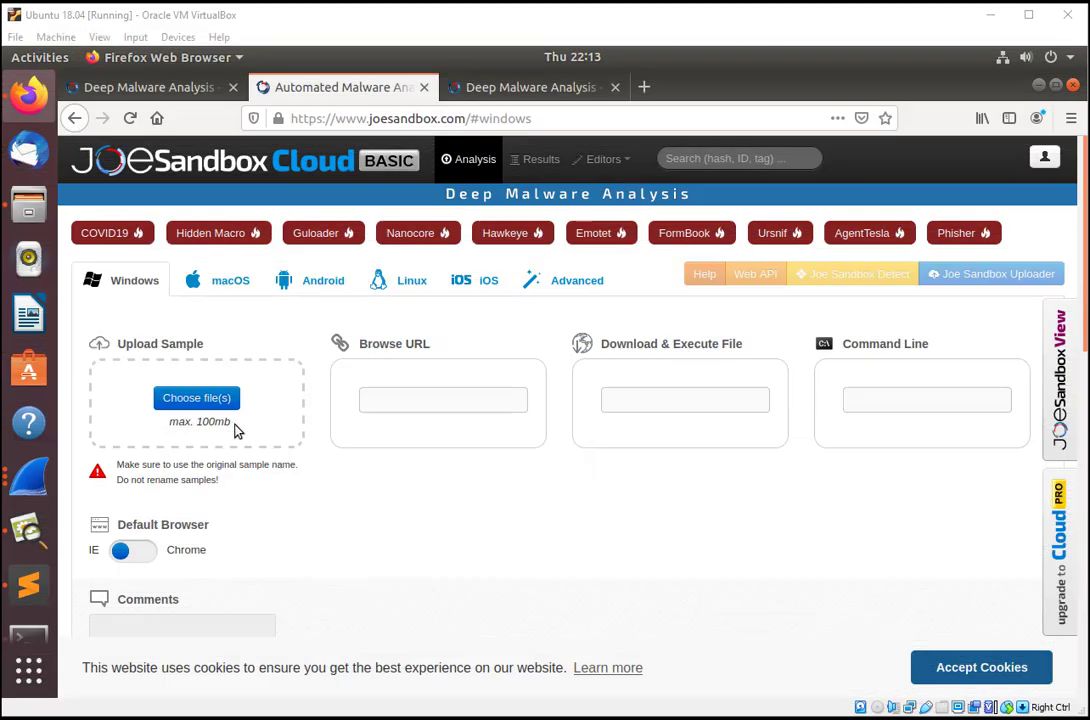
# Add fatog.php%3fl=ngul5.xap from Downloads as the Joe Sandbox Windows sample, then submit it for analysis with the existing settings and agree to publish the results
pyautogui.click(216, 406)
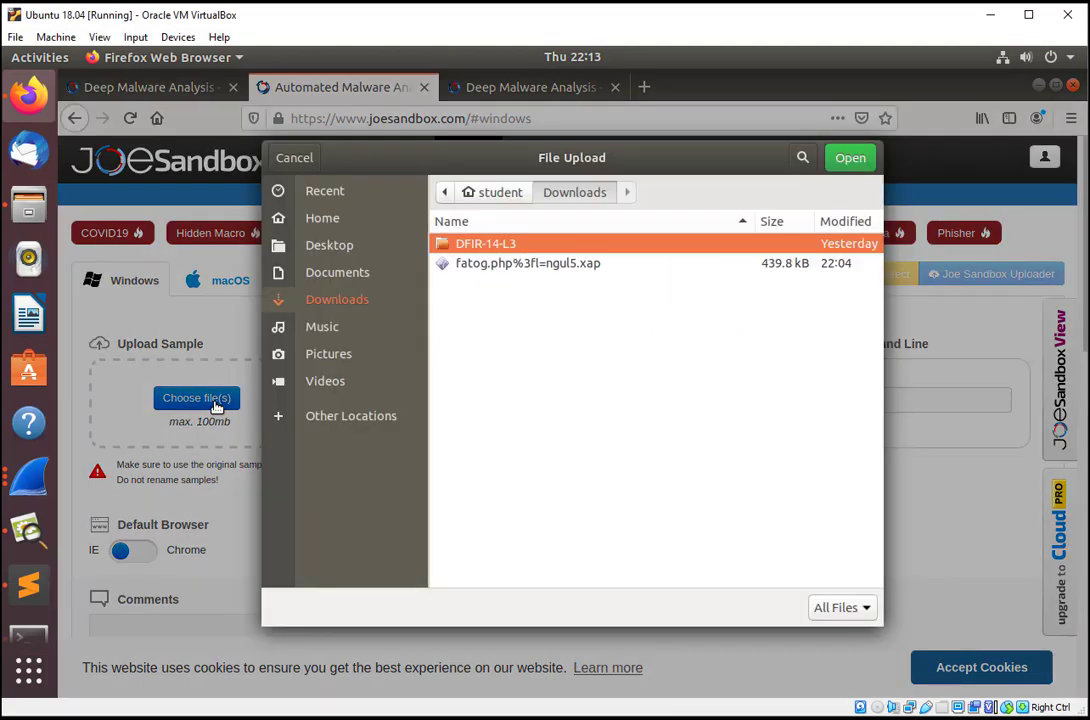
pyautogui.doubleClick(480, 266)
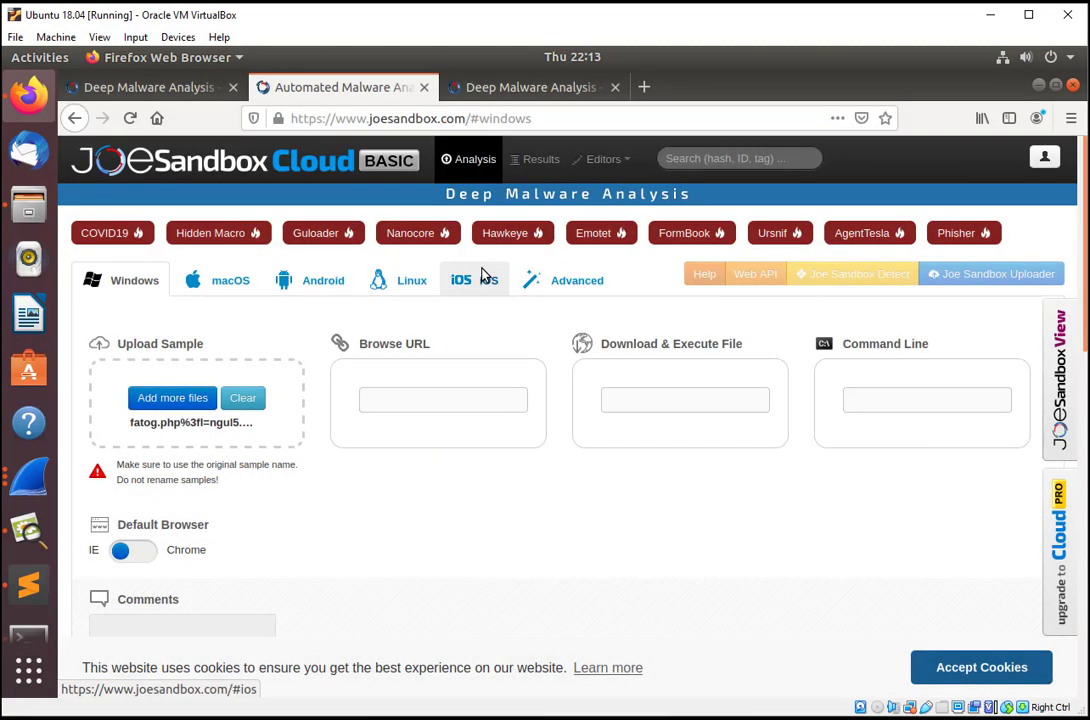
pyautogui.scroll(-1, 365, 530)
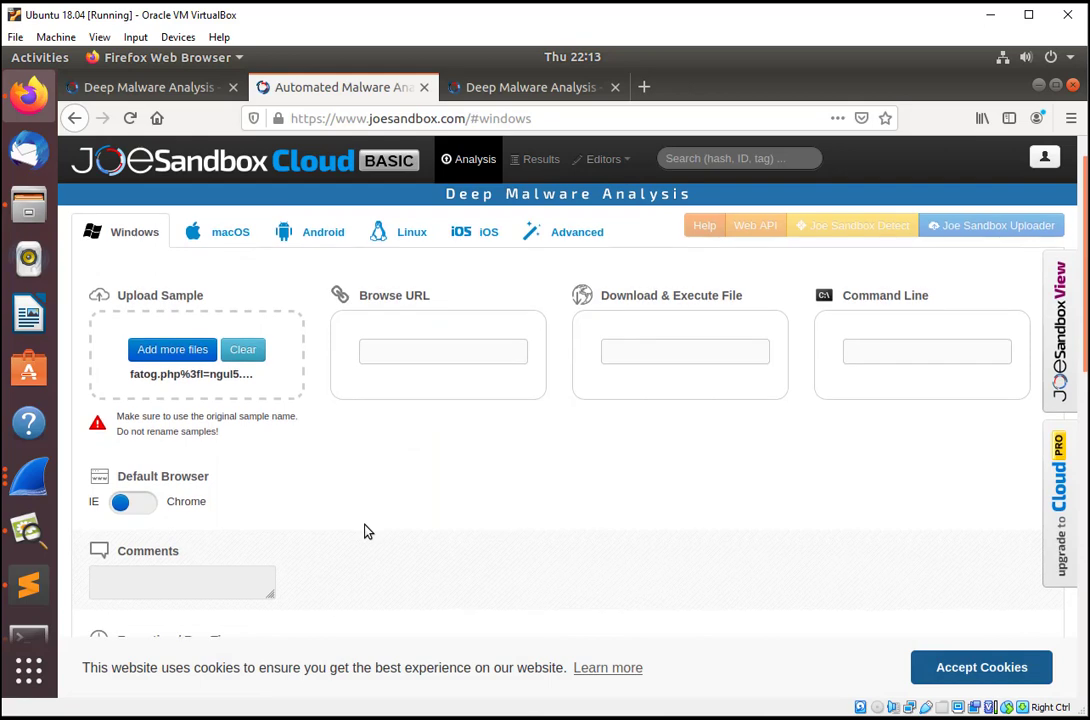
pyautogui.scroll(-2, 287, 526)
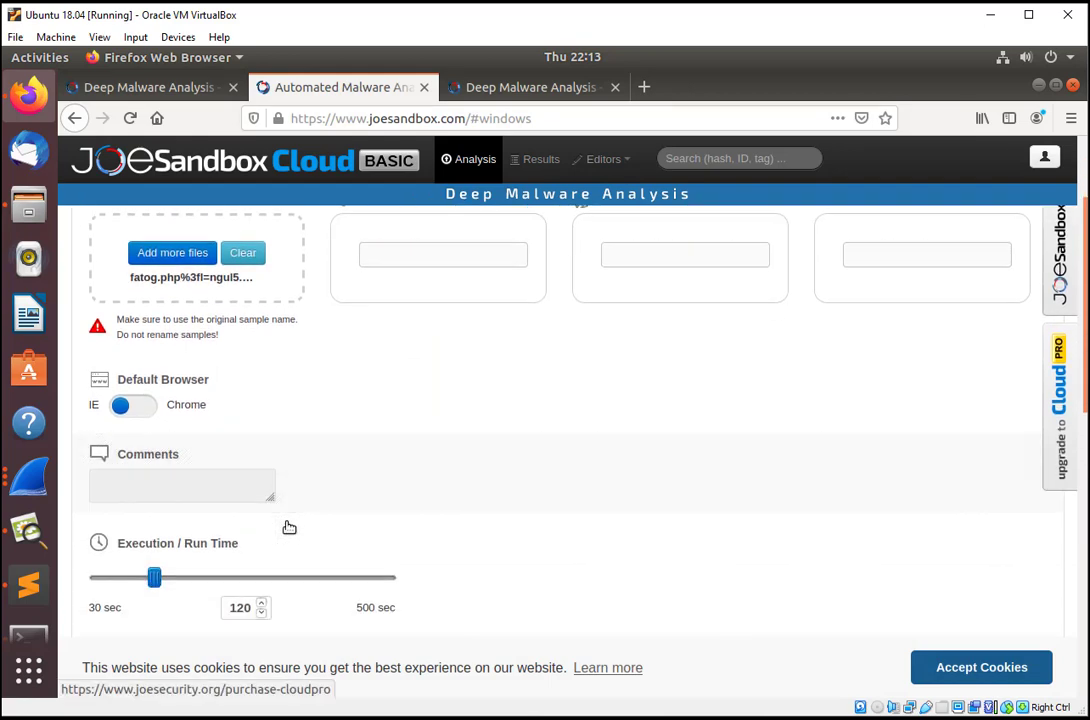
pyautogui.scroll(-2, 360, 476)
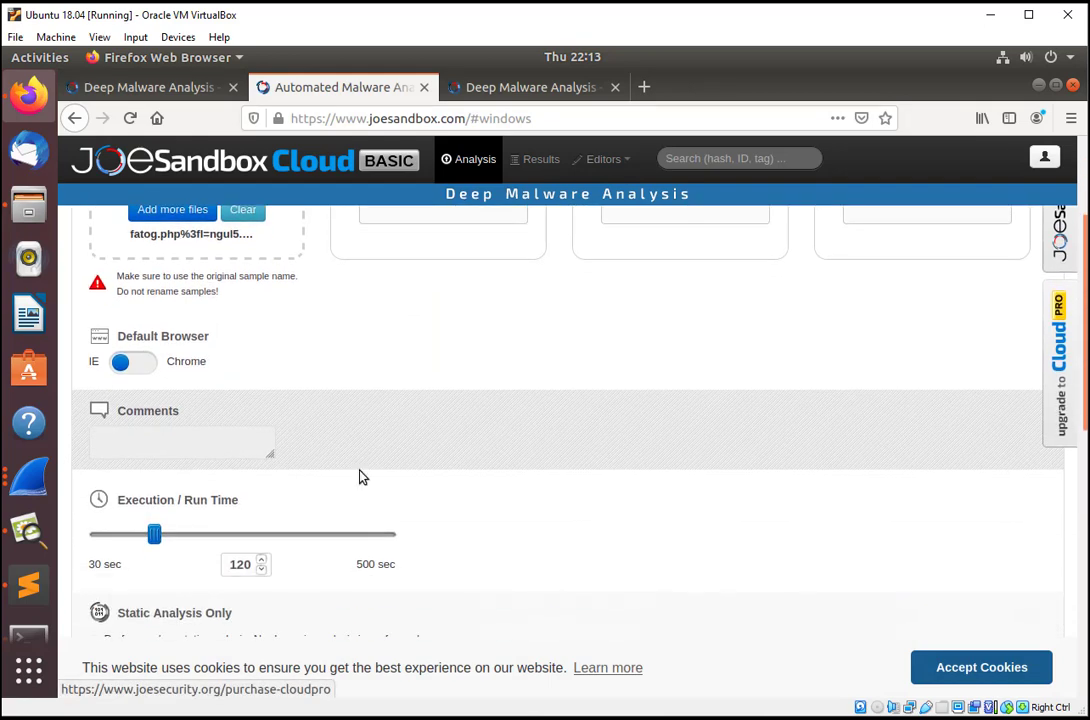
pyautogui.scroll(-1, 362, 477)
pyautogui.scroll(-1, 362, 477)
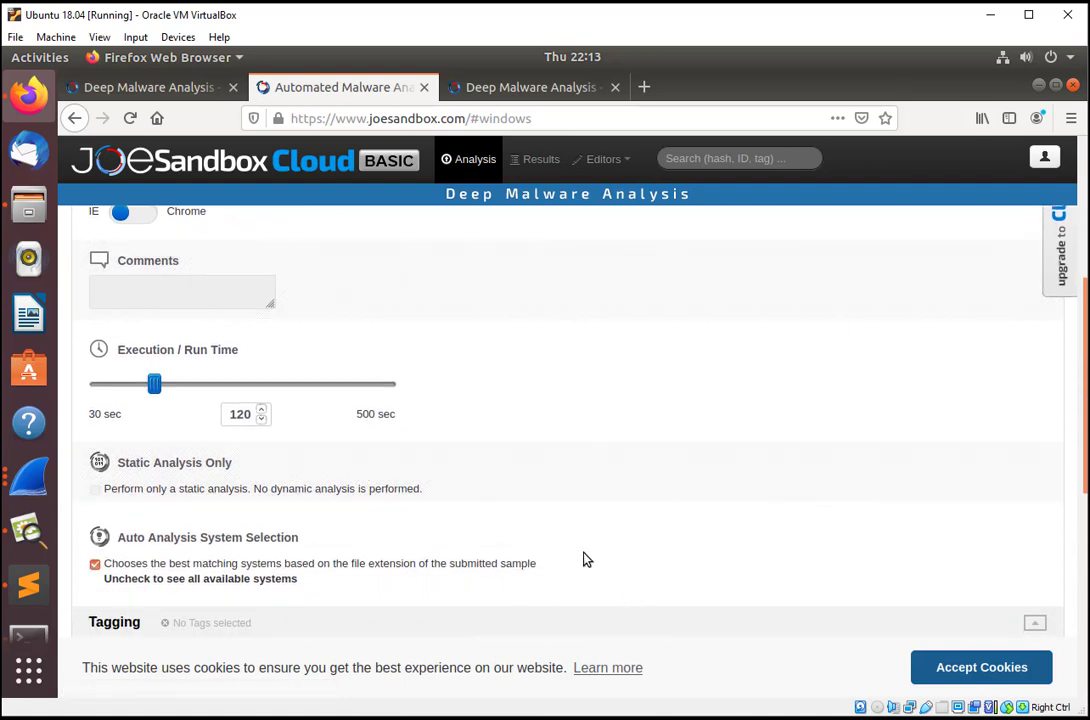
pyautogui.scroll(-3, 585, 558)
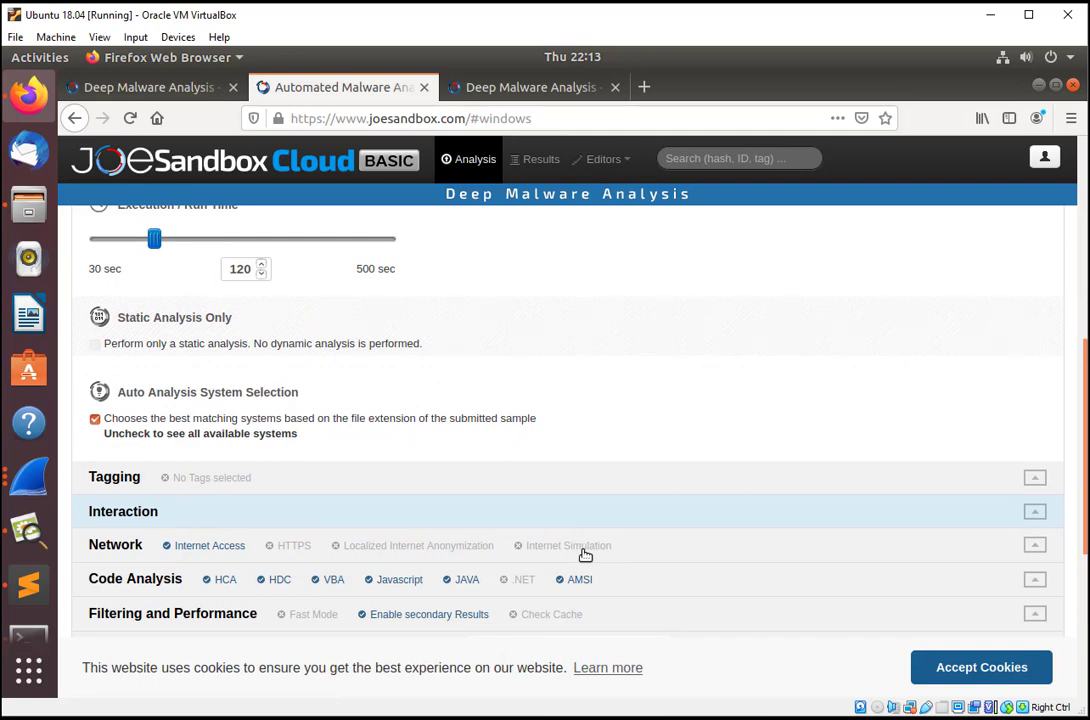
pyautogui.scroll(-1, 585, 555)
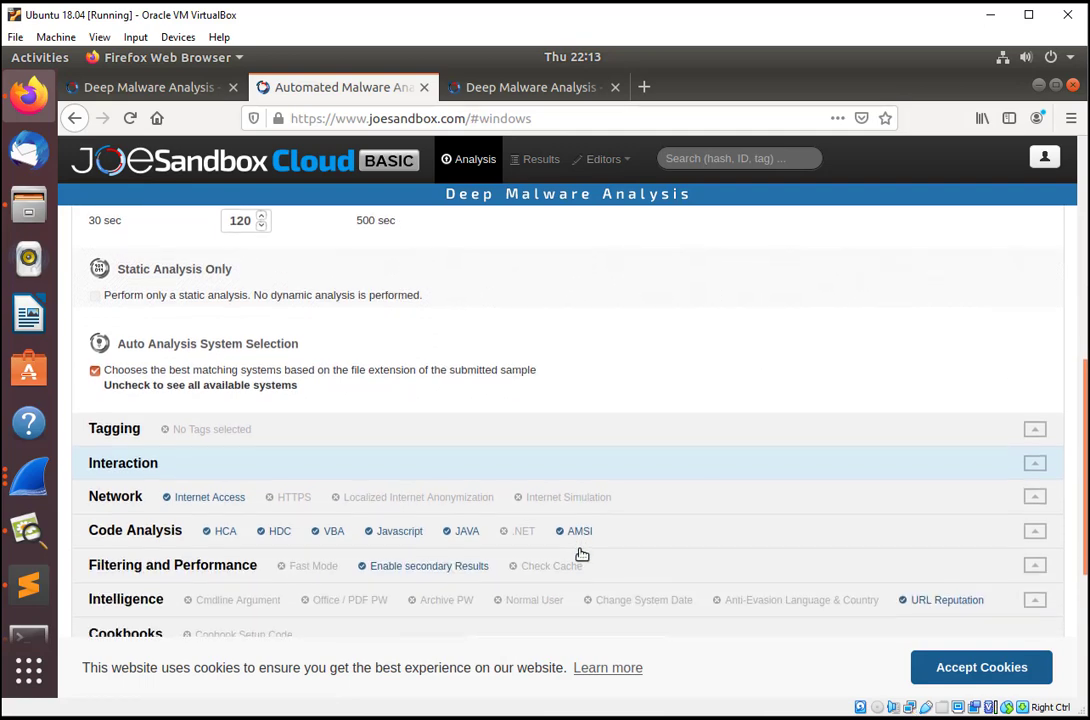
pyautogui.scroll(-4, 582, 554)
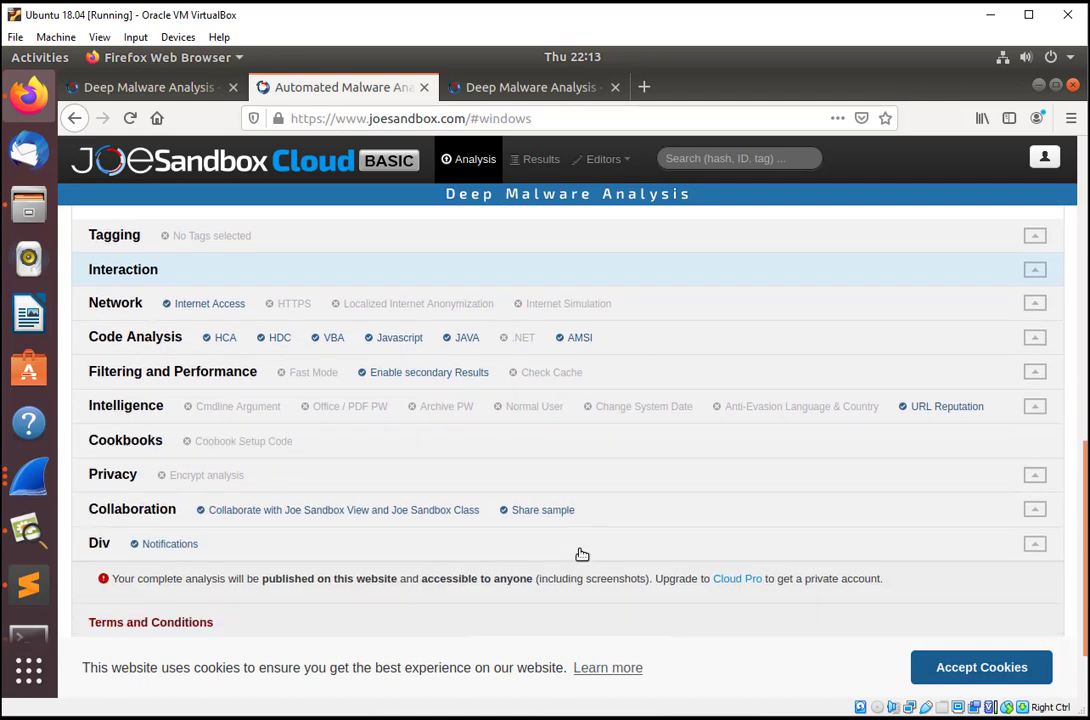
pyautogui.scroll(-2, 582, 554)
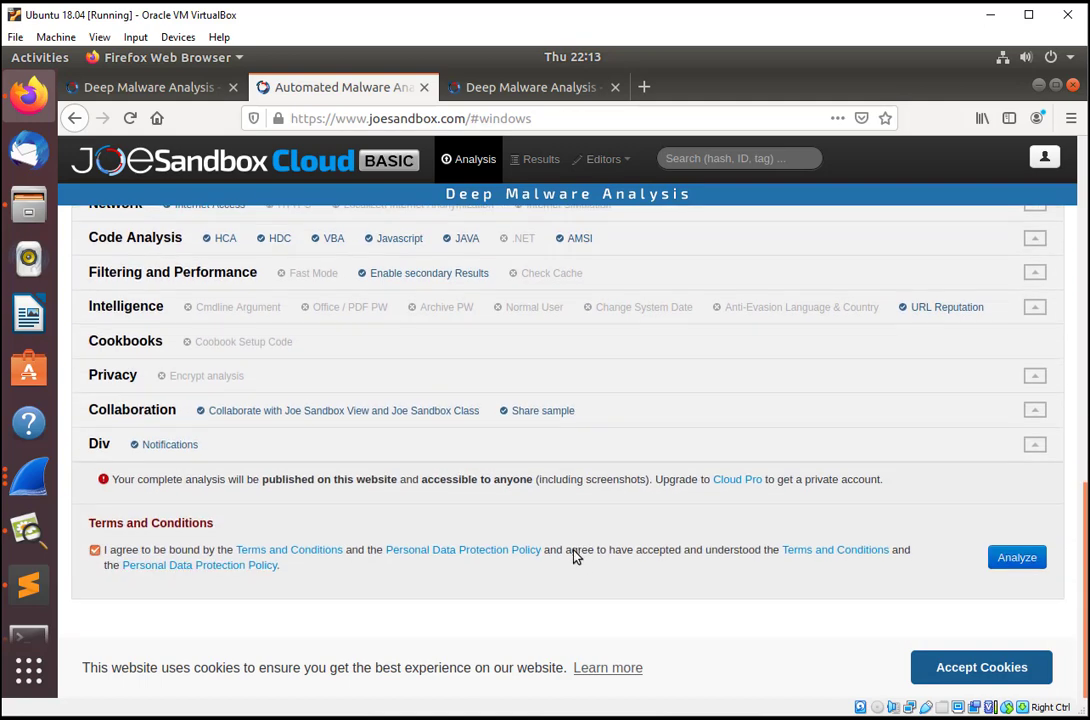
pyautogui.click(1013, 558)
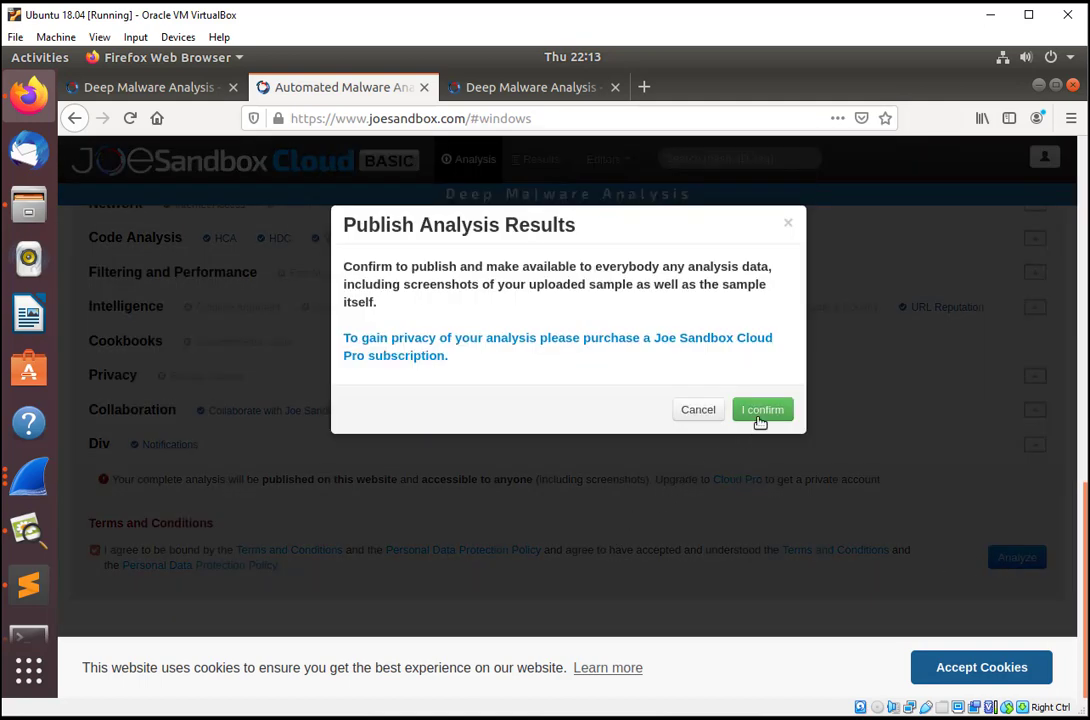
pyautogui.click(763, 414)
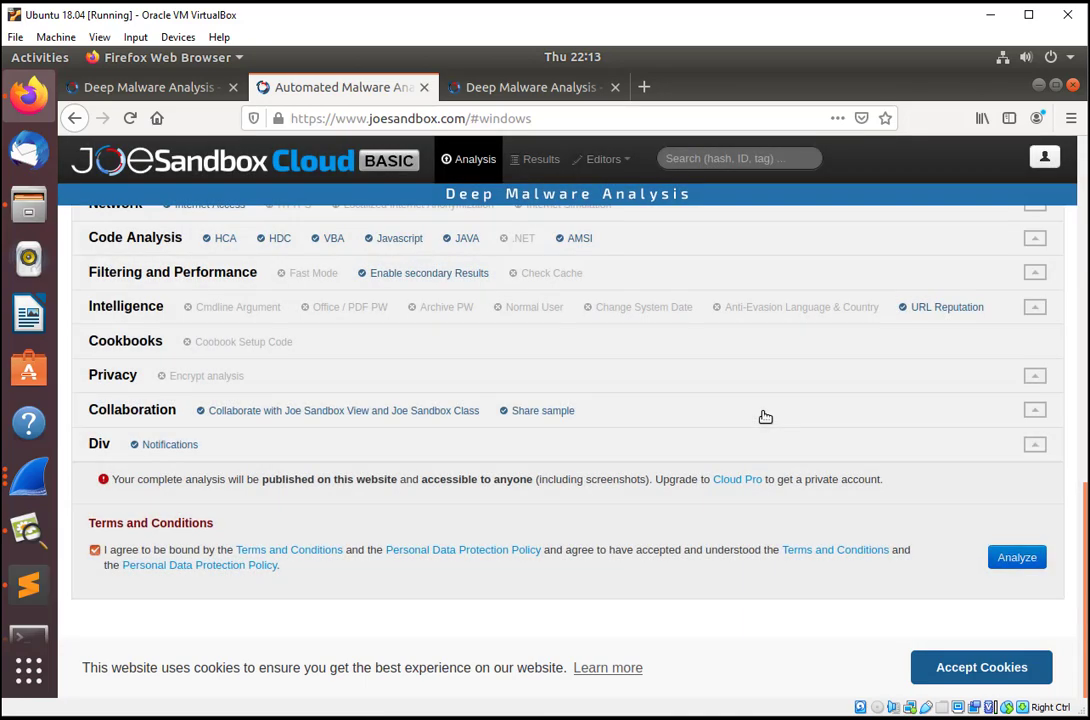